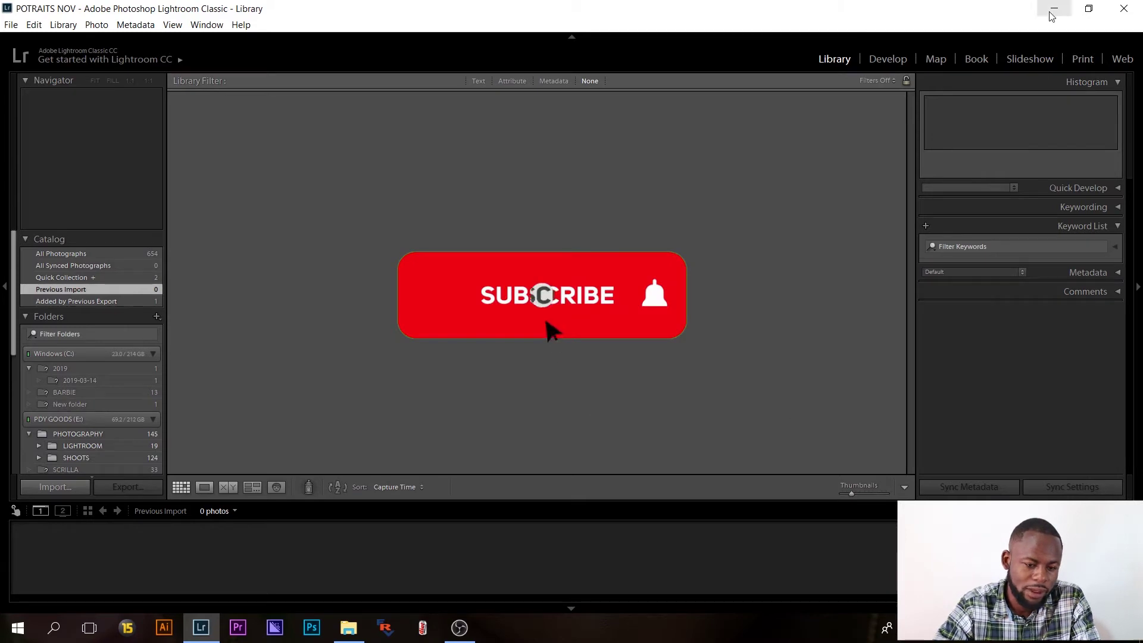
- Bring the LIGHTROOM TUTORIAL photo folder forward in File Explorer
left_click(357, 628)
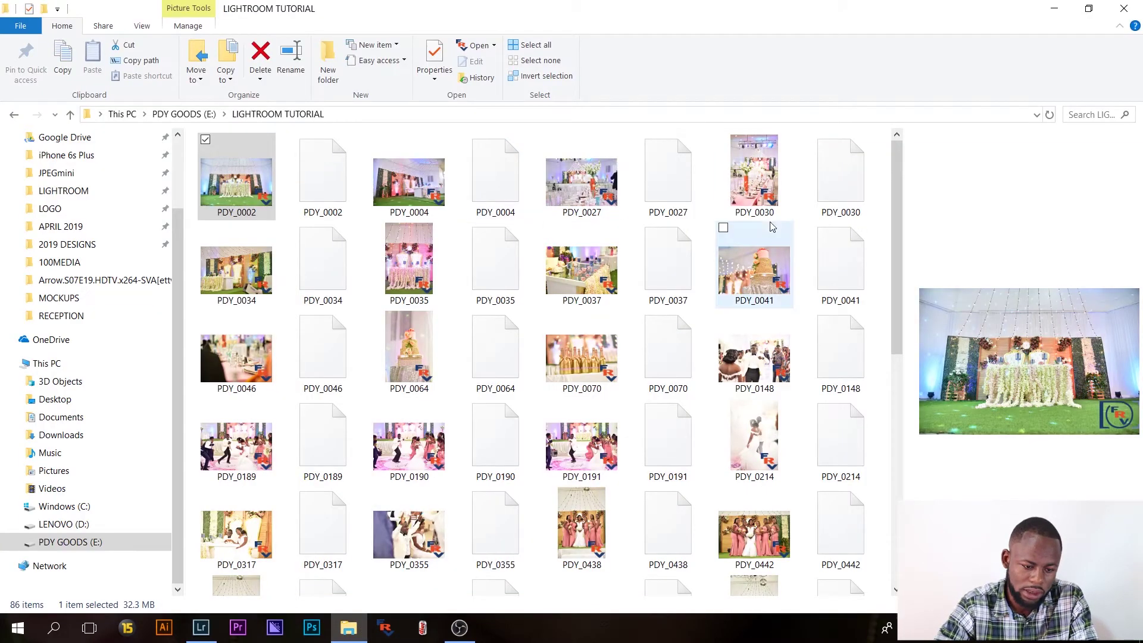
- Inspect the companion files of PDY_0002, PDY_0004, PDY_0027, PDY_0041 and PDY_0037
left_click(327, 191)
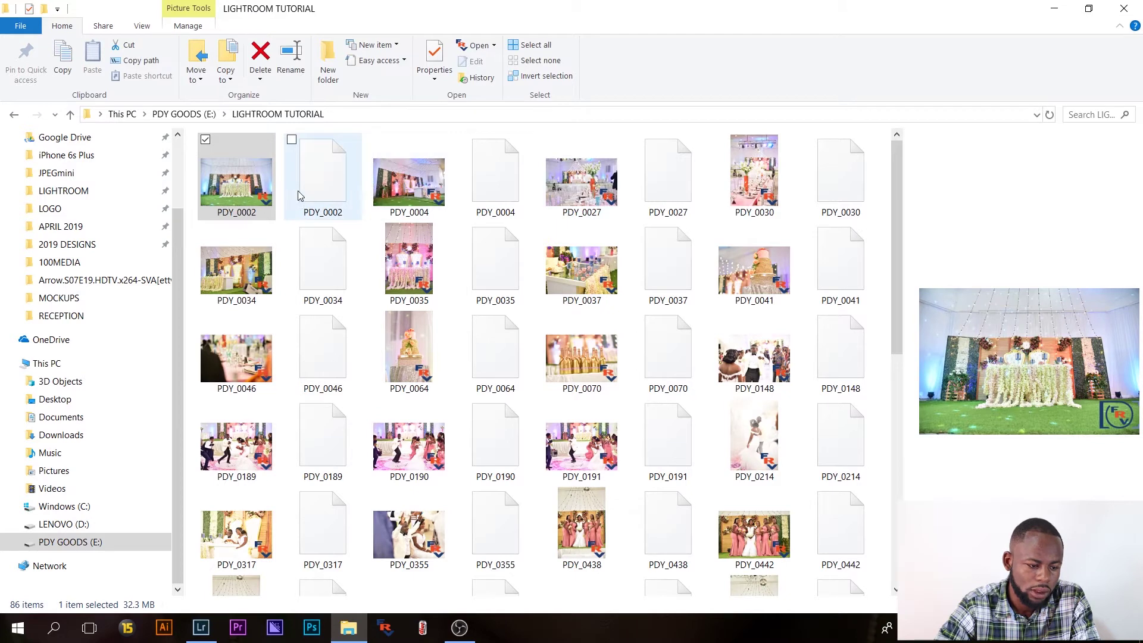
left_click(495, 197)
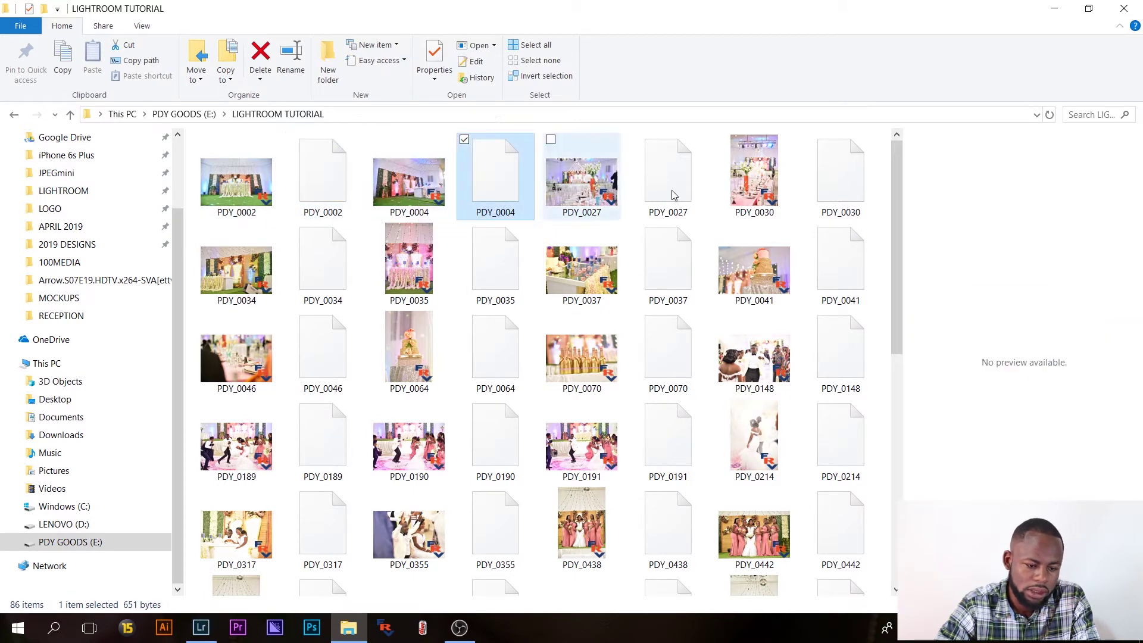
left_click(669, 196)
key("Right")
key("Down")
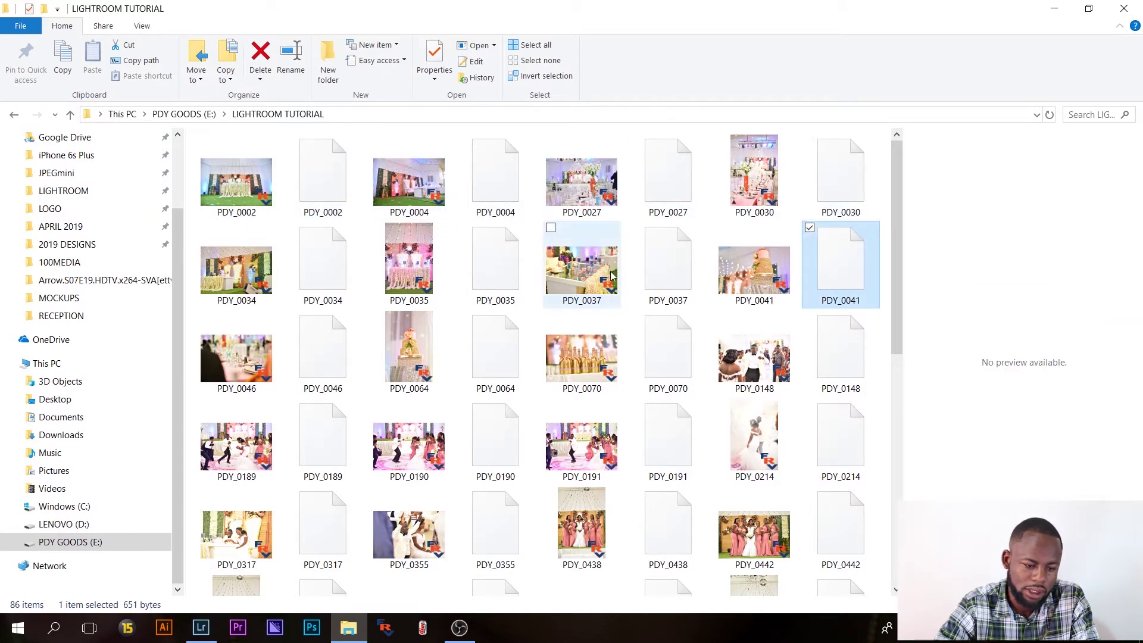
left_click(666, 278)
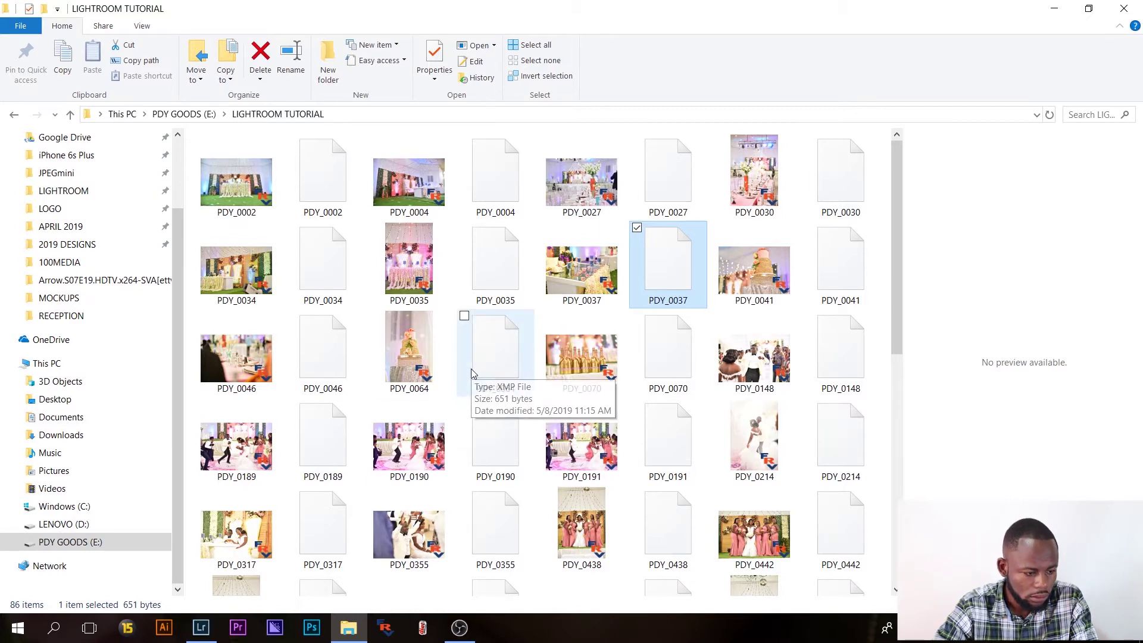
- Drag the PDY_0002 photo from the folder into Lightroom to start an import
left_click(265, 199)
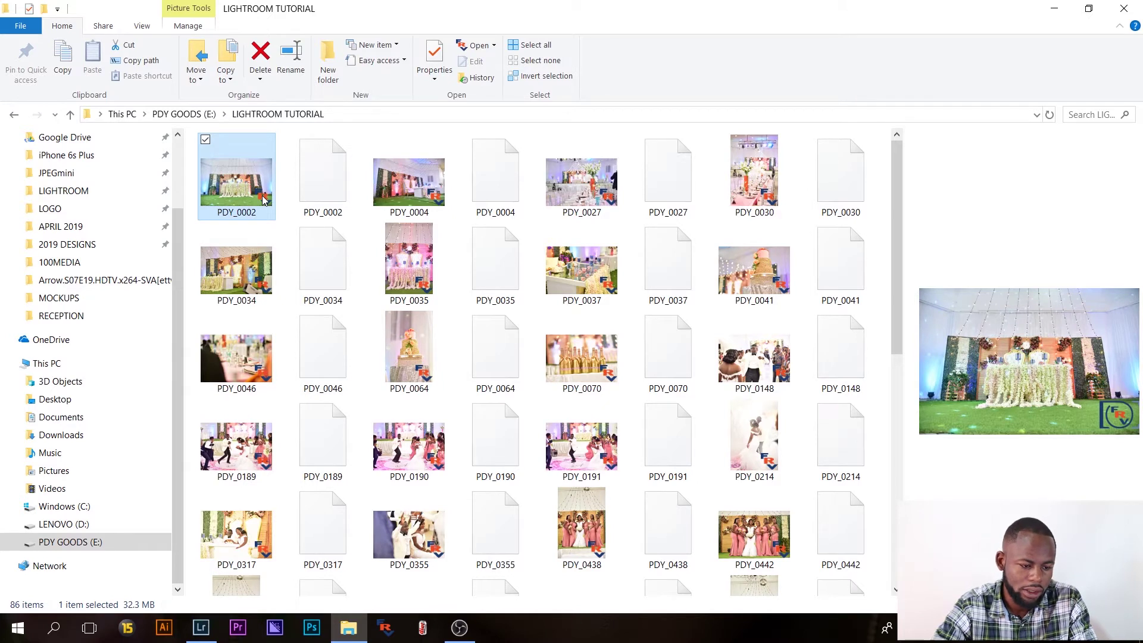
left_click(204, 632)
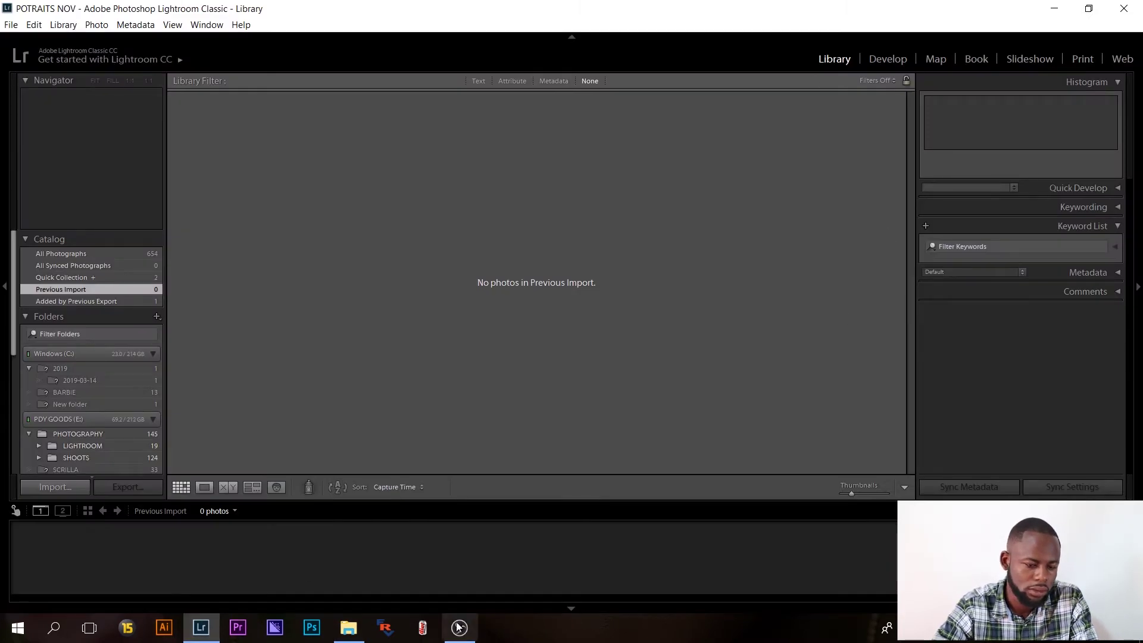
left_click(344, 632)
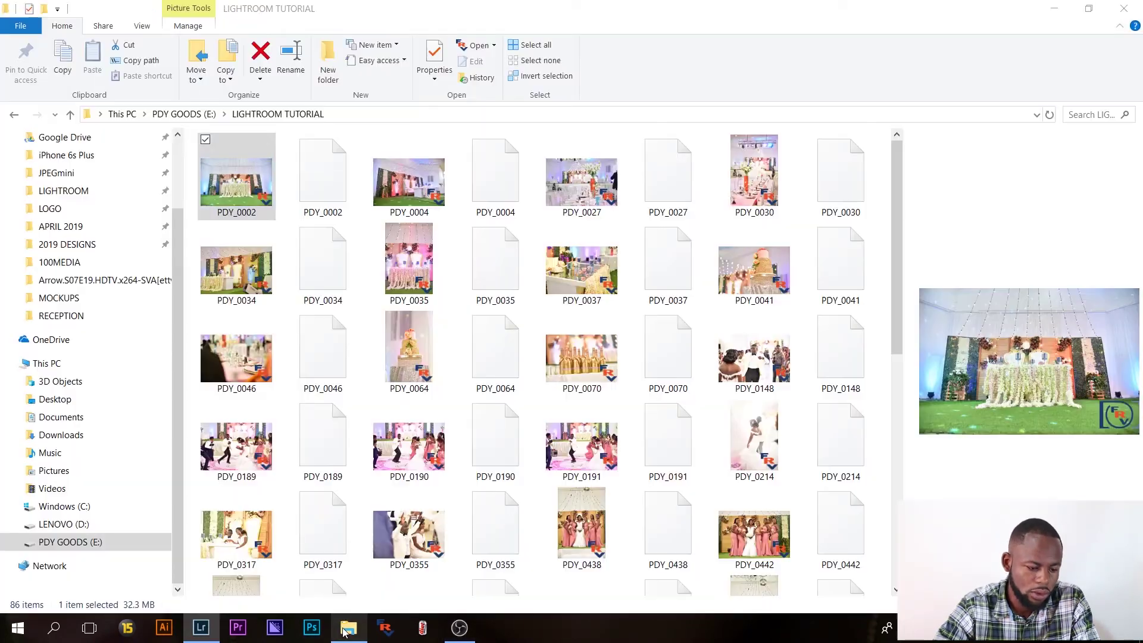
left_click_drag(239, 185, 404, 329)
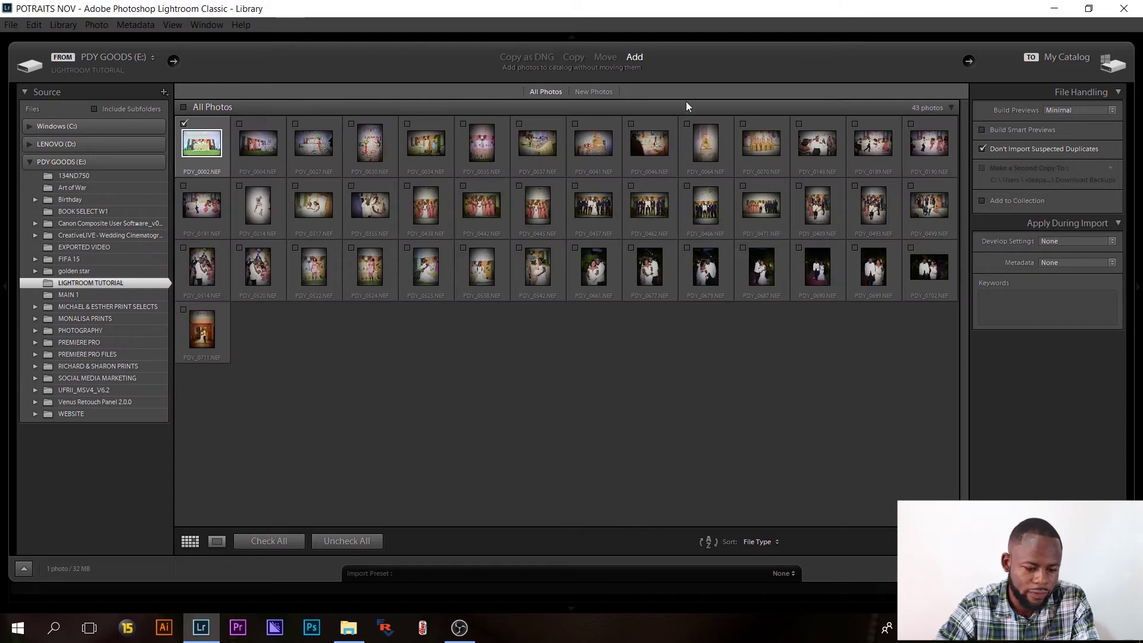
- Mark and then unmark all 43 photos, and preview PDY_0002 and the next photos large
left_click(277, 541)
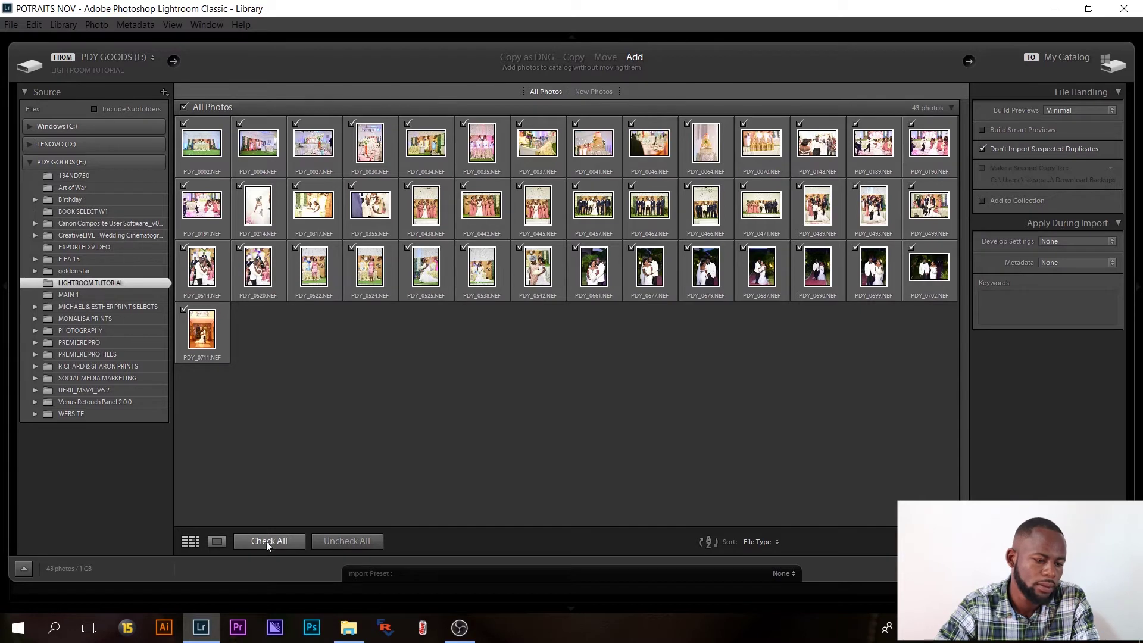
left_click(317, 539)
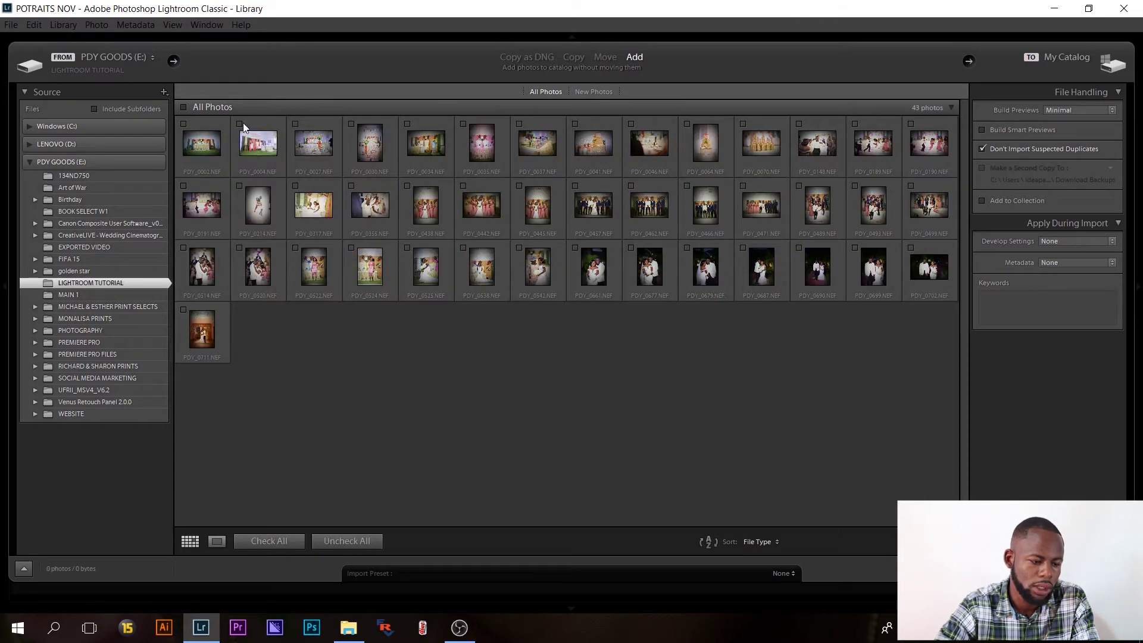
double_click(199, 150)
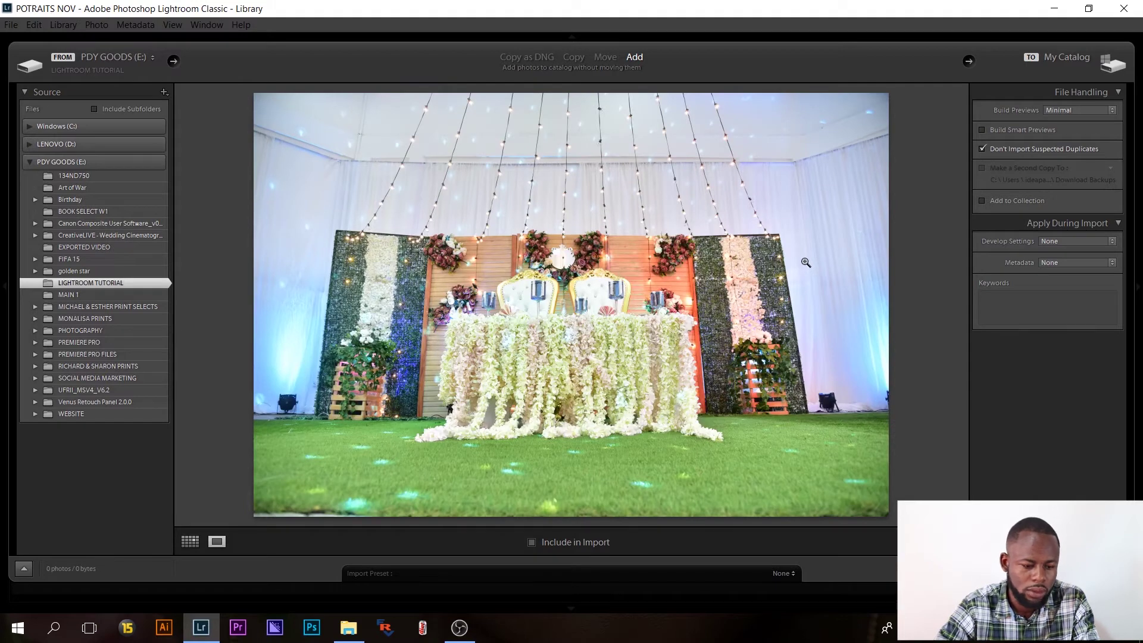
key("Right")
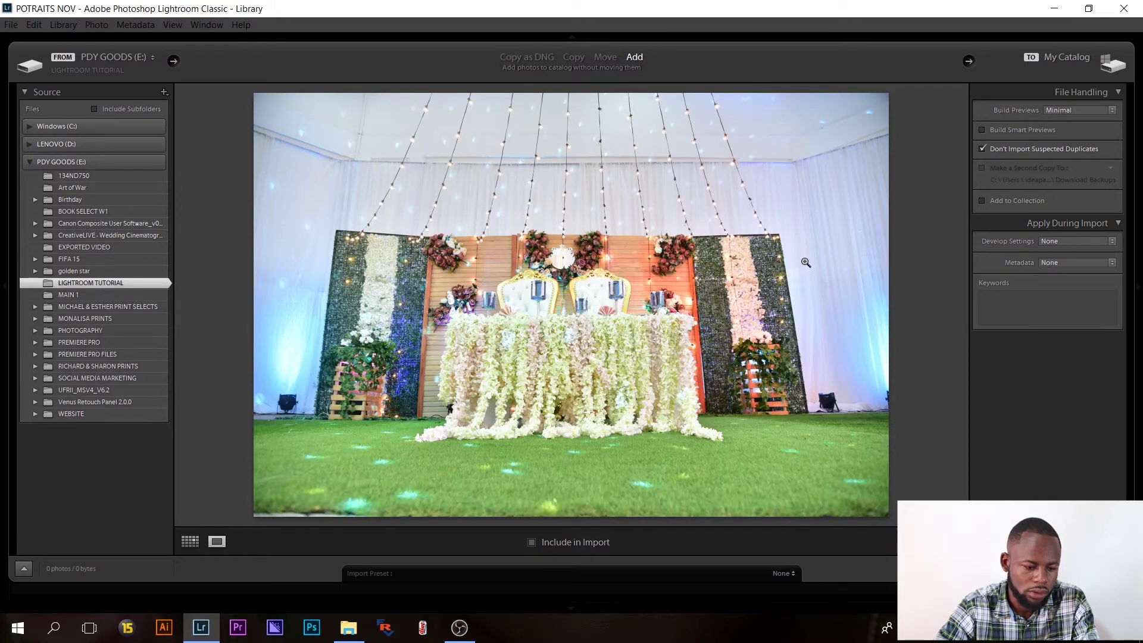
key("Right")
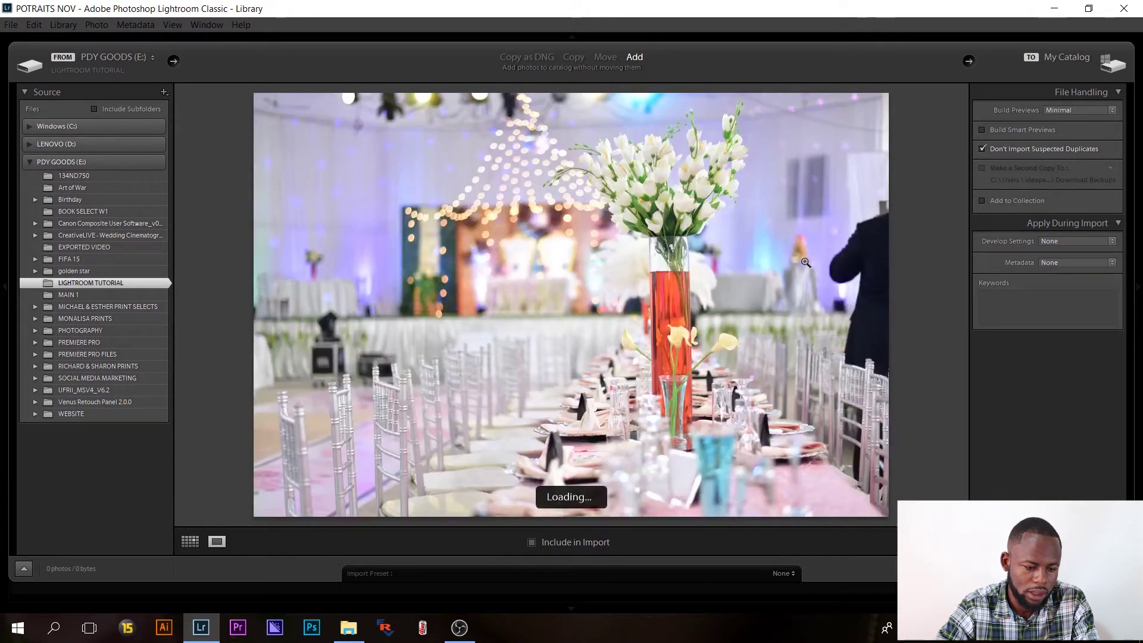
key("Right")
key("Right")
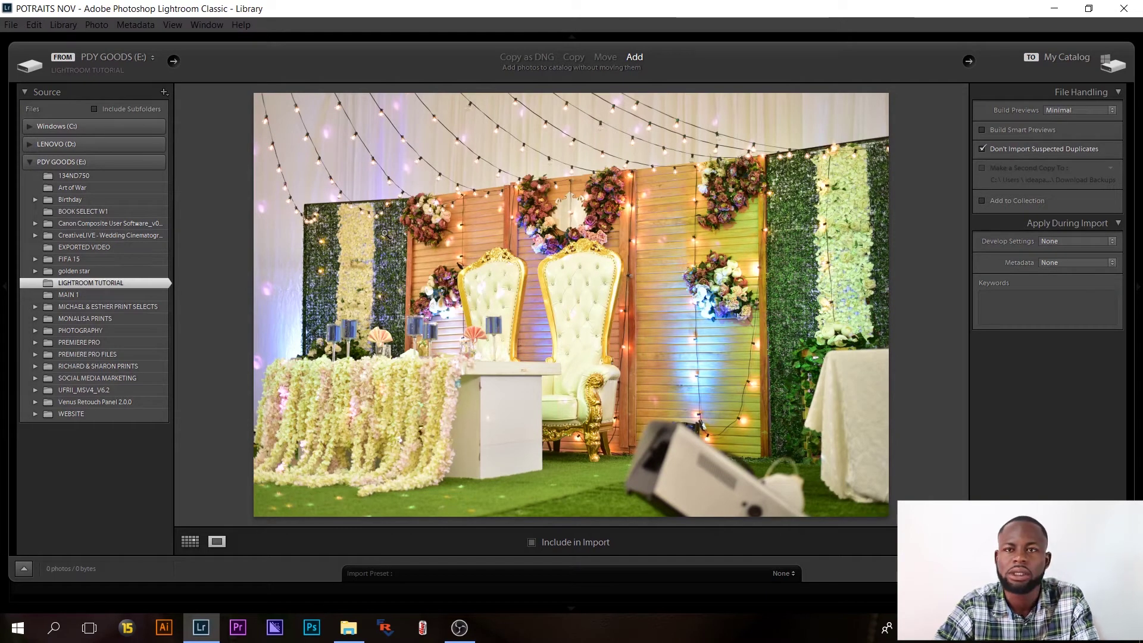
- Browse the throne-table, cake and table-glasses photos, then return to the grid on PDY_0002
key("Right")
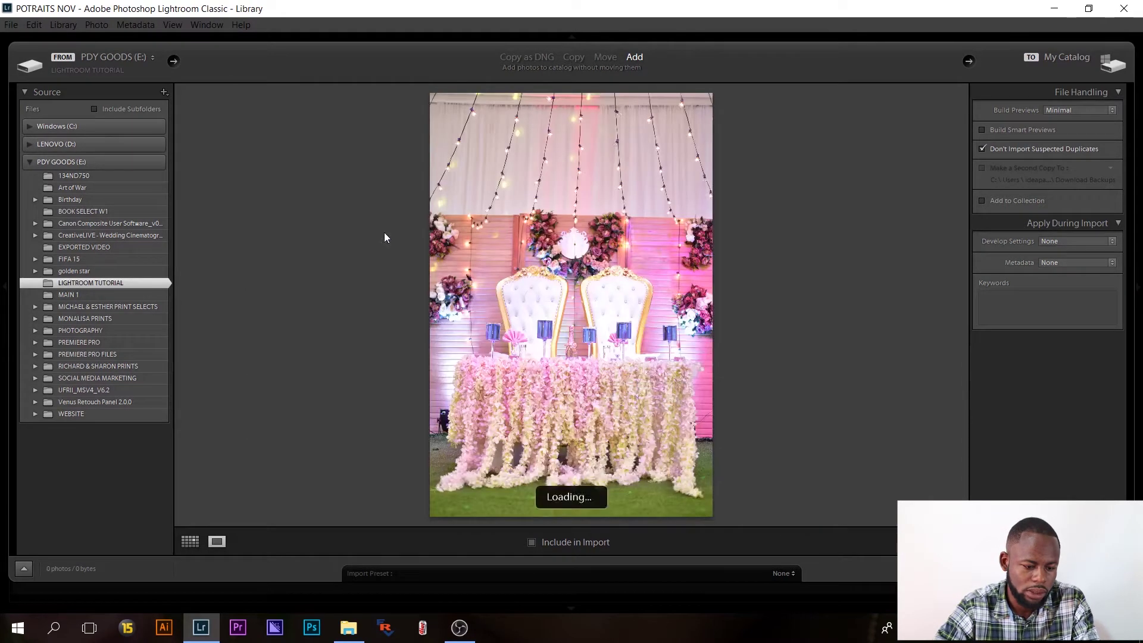
key("Right")
key("Right")
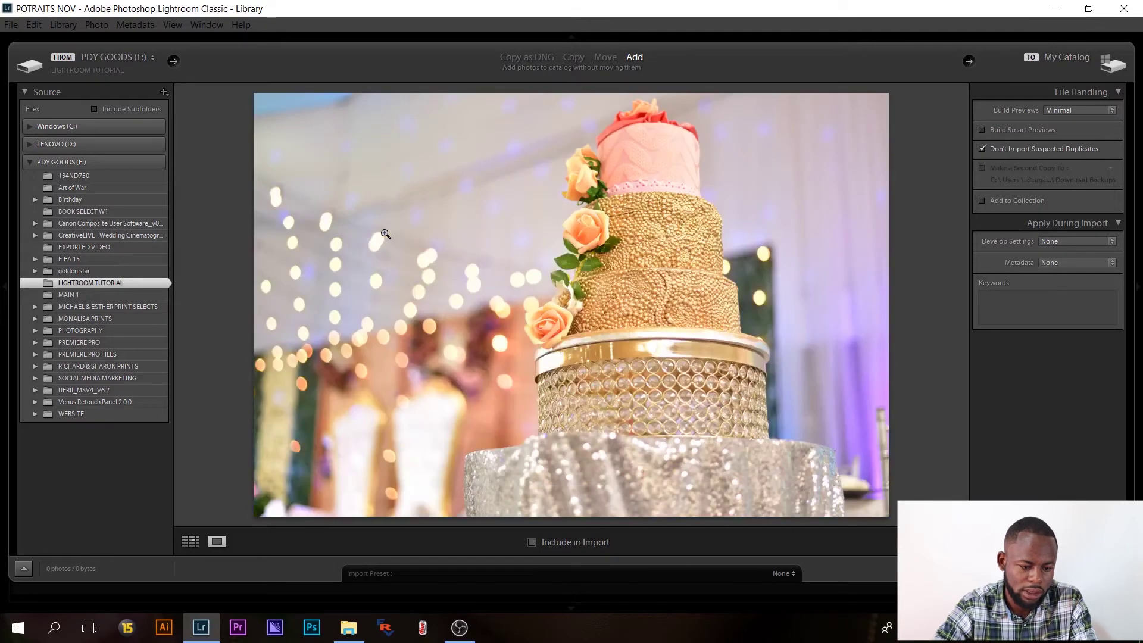
key("Right")
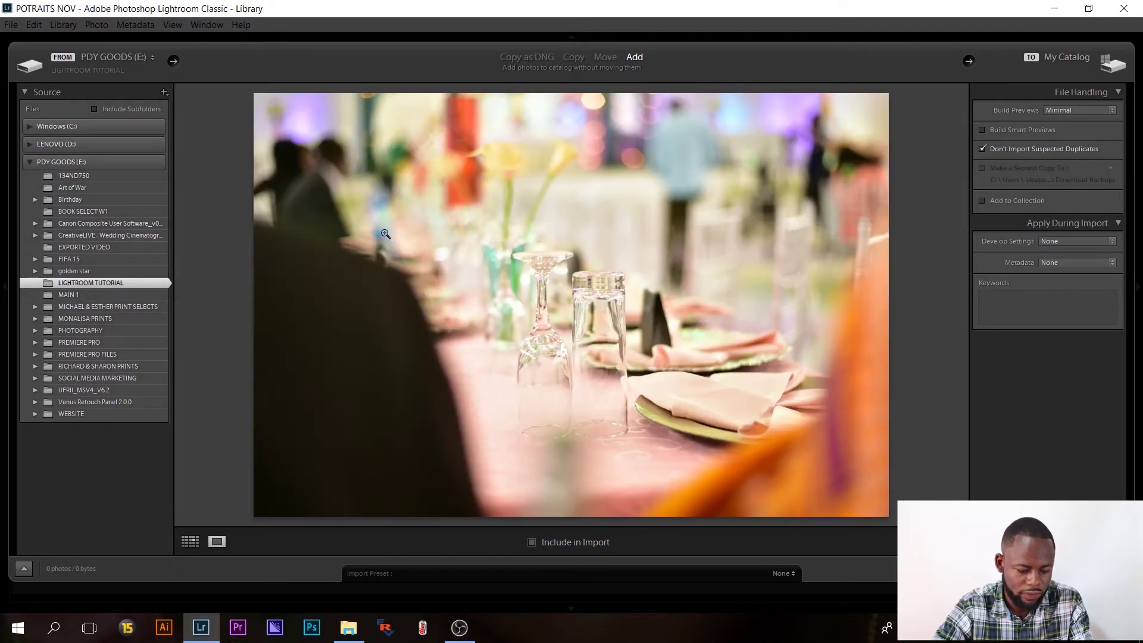
key("g")
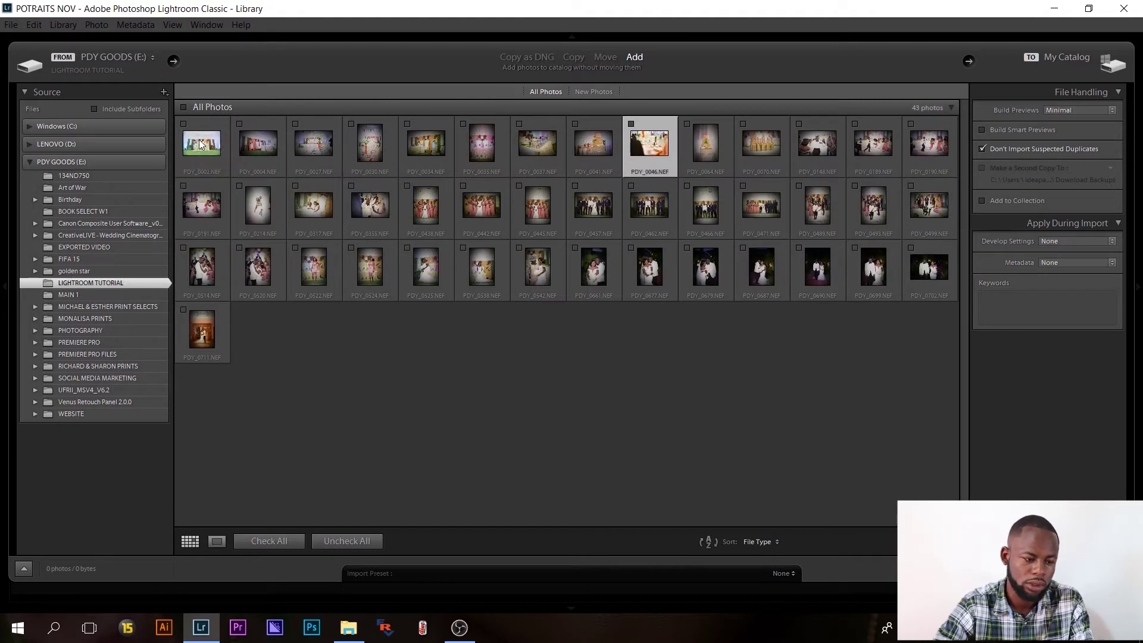
left_click(221, 152)
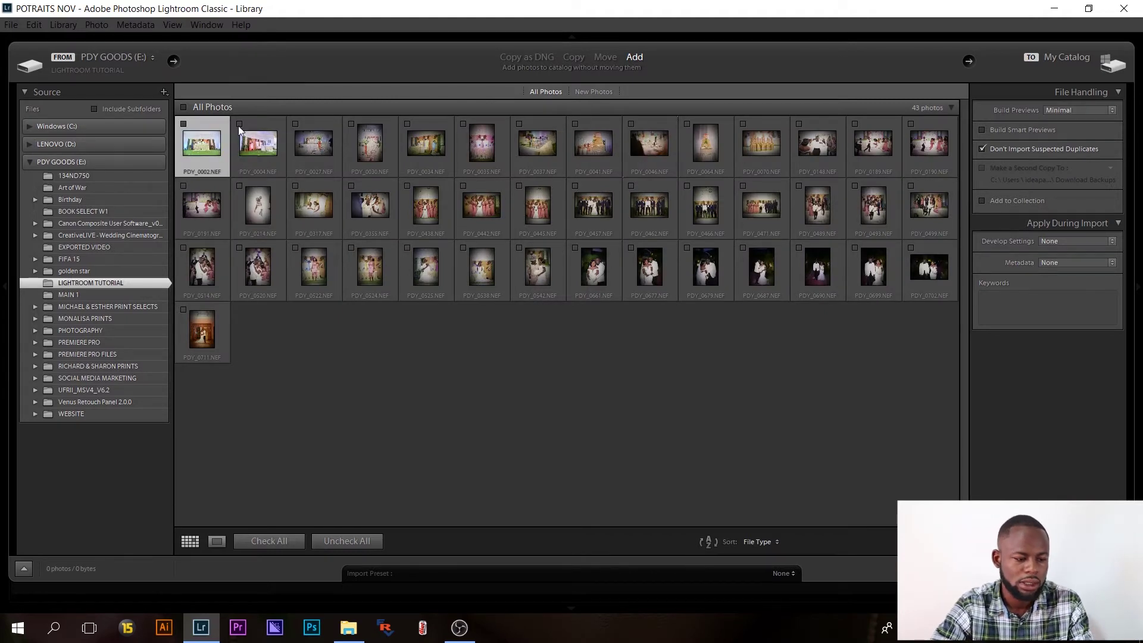
- Import all 43 photos and open PDY_0002.NEF in the Develop module
left_click(275, 541)
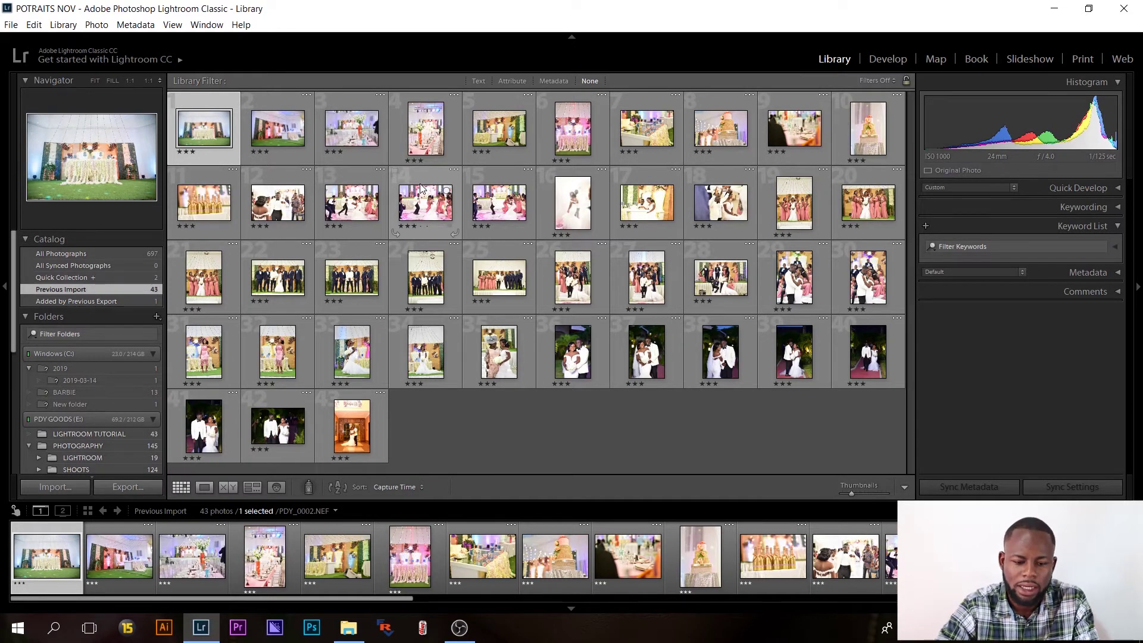
key("d")
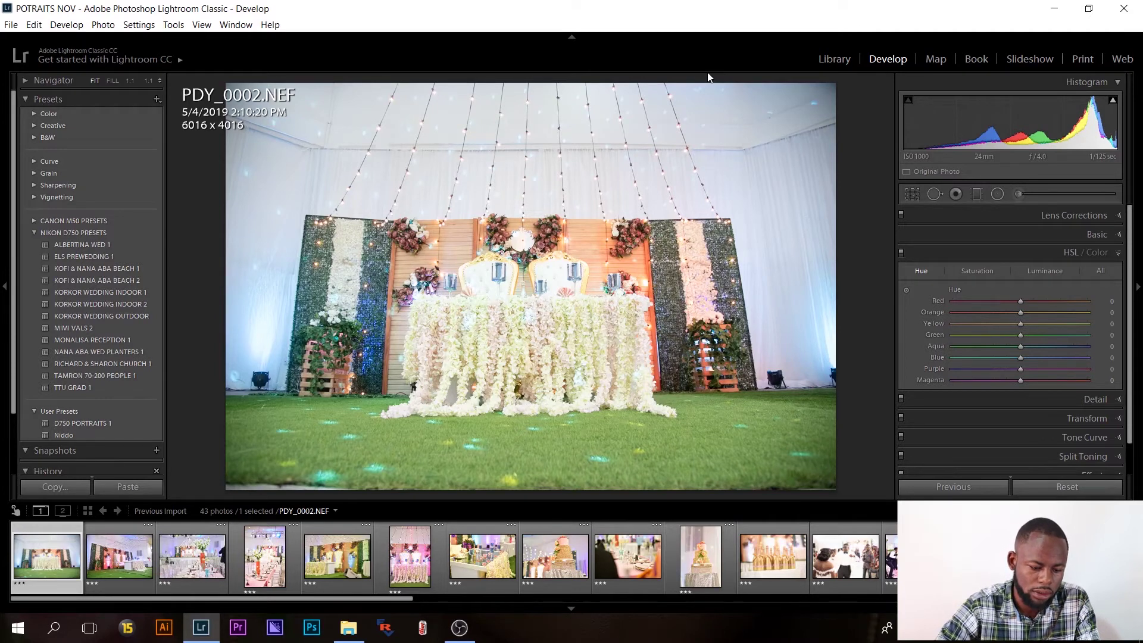
- Hide the presets panel and filmstrip, overlay exposure info, and show Lens Corrections for PDY_0002
key("F7")
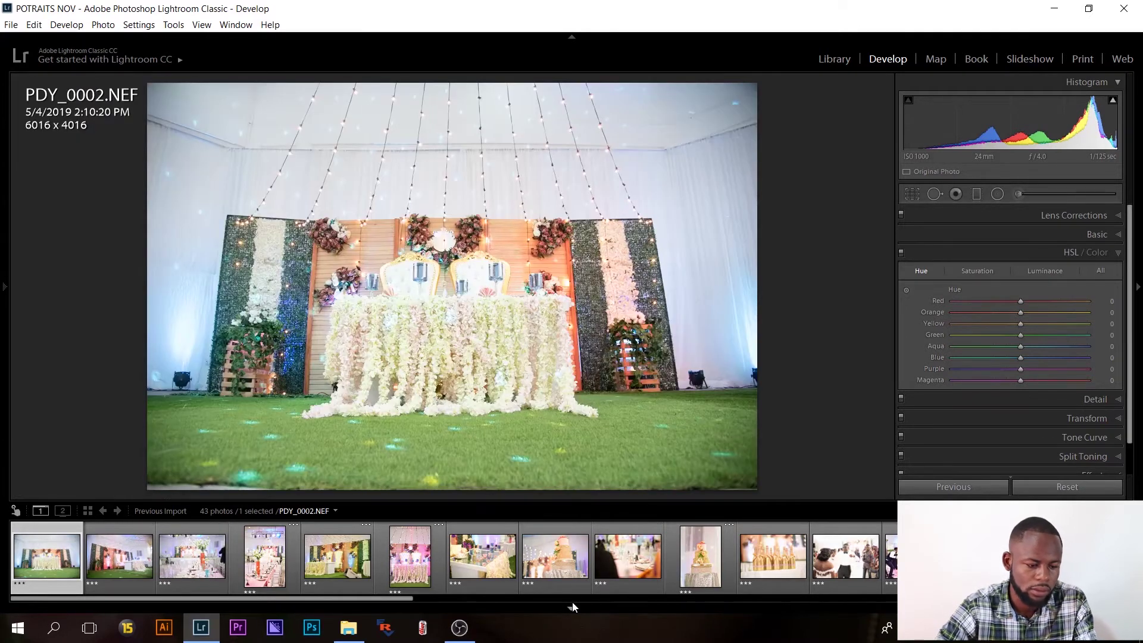
left_click(572, 607)
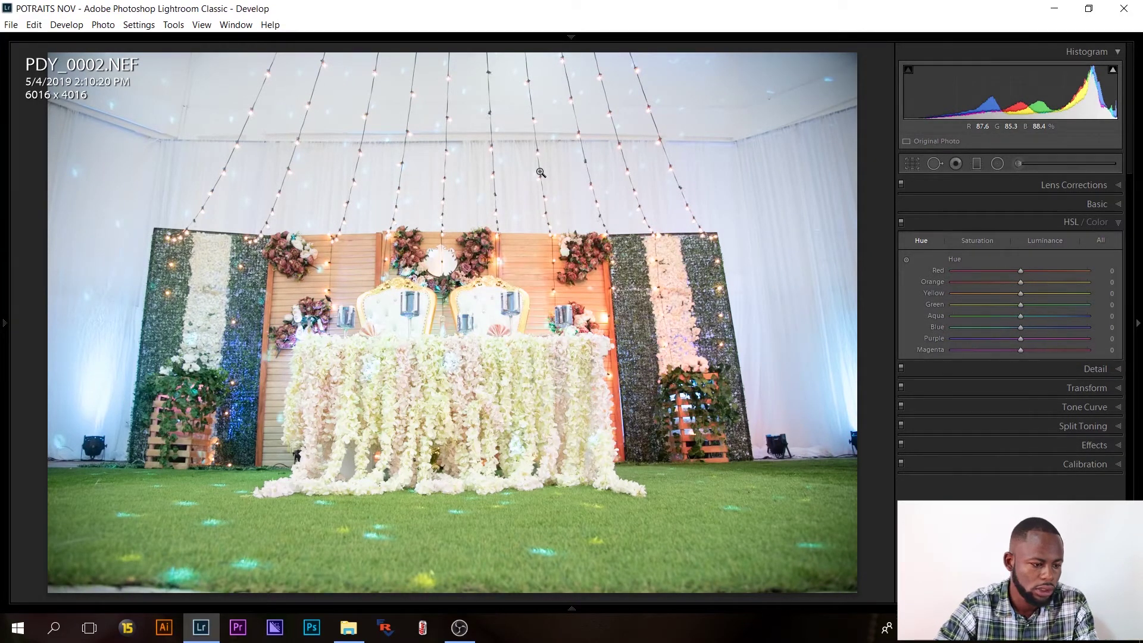
key("i")
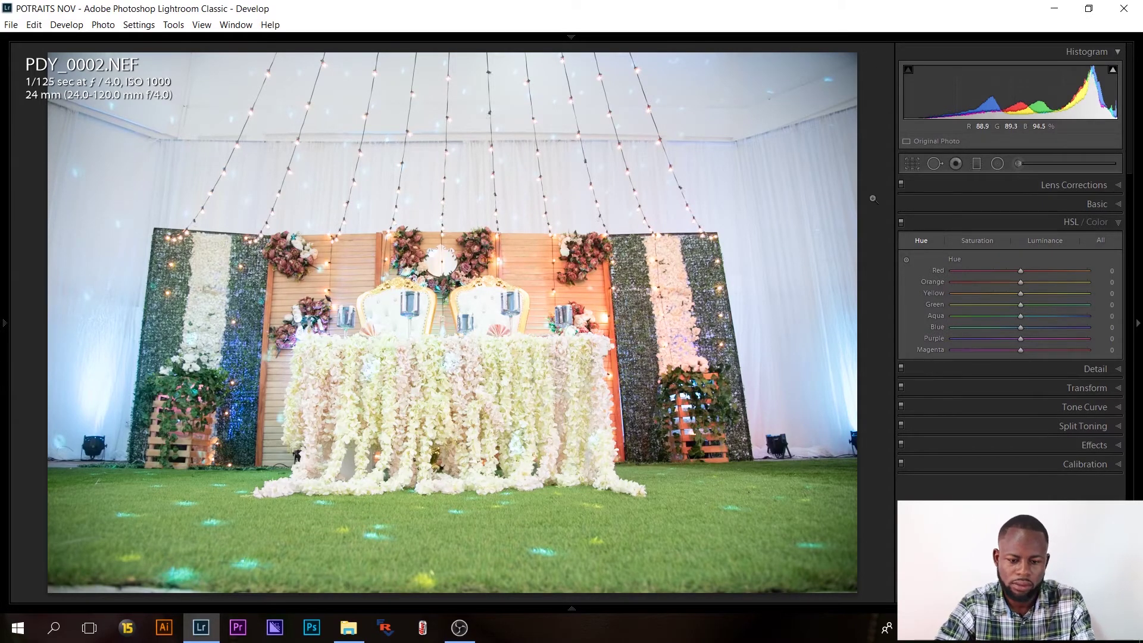
left_click(1116, 185)
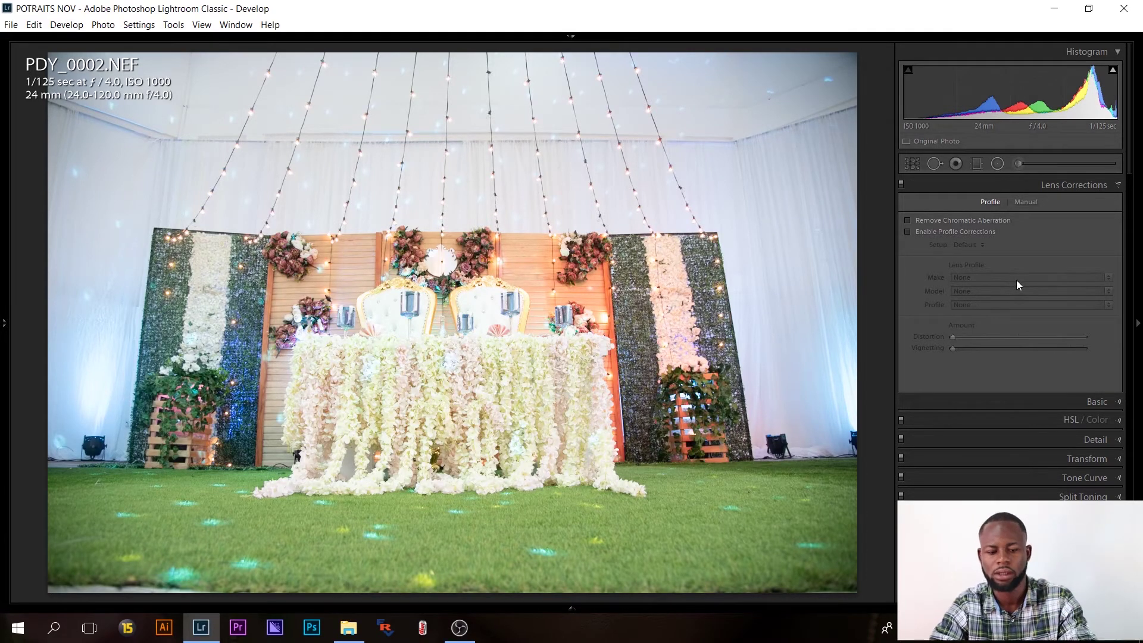
left_click(919, 221)
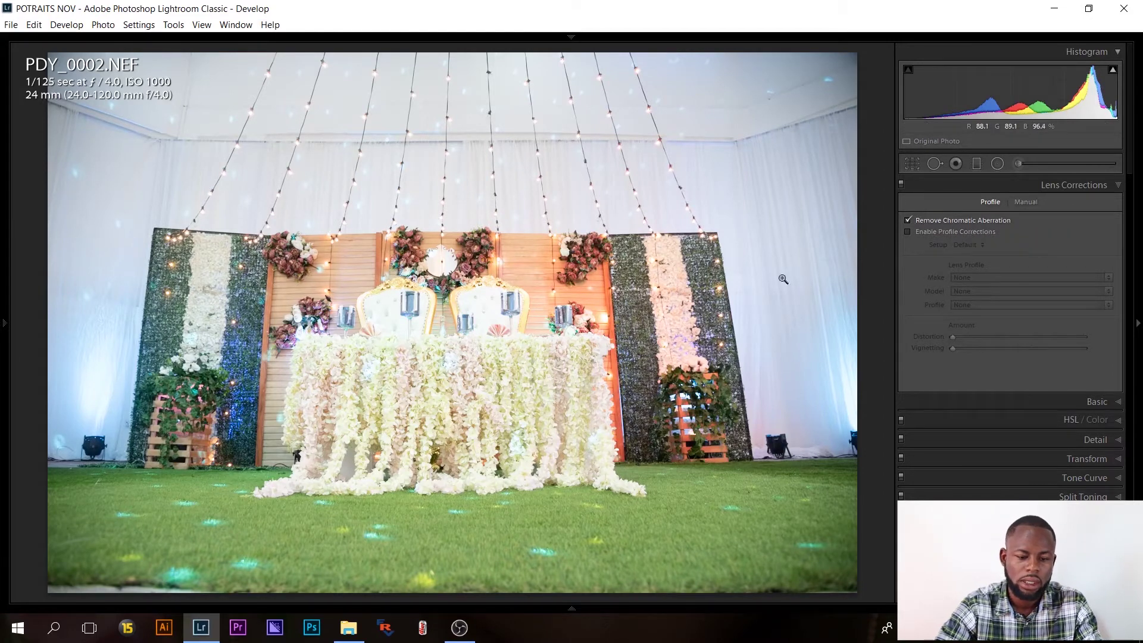
left_click(908, 232)
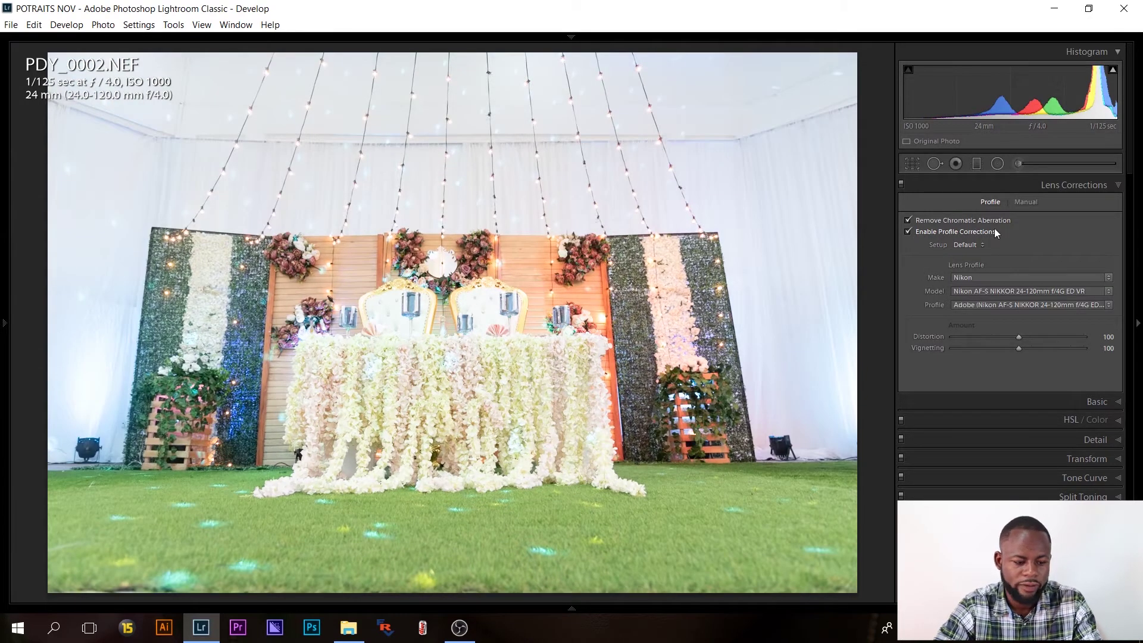
left_click(906, 229)
left_click(907, 228)
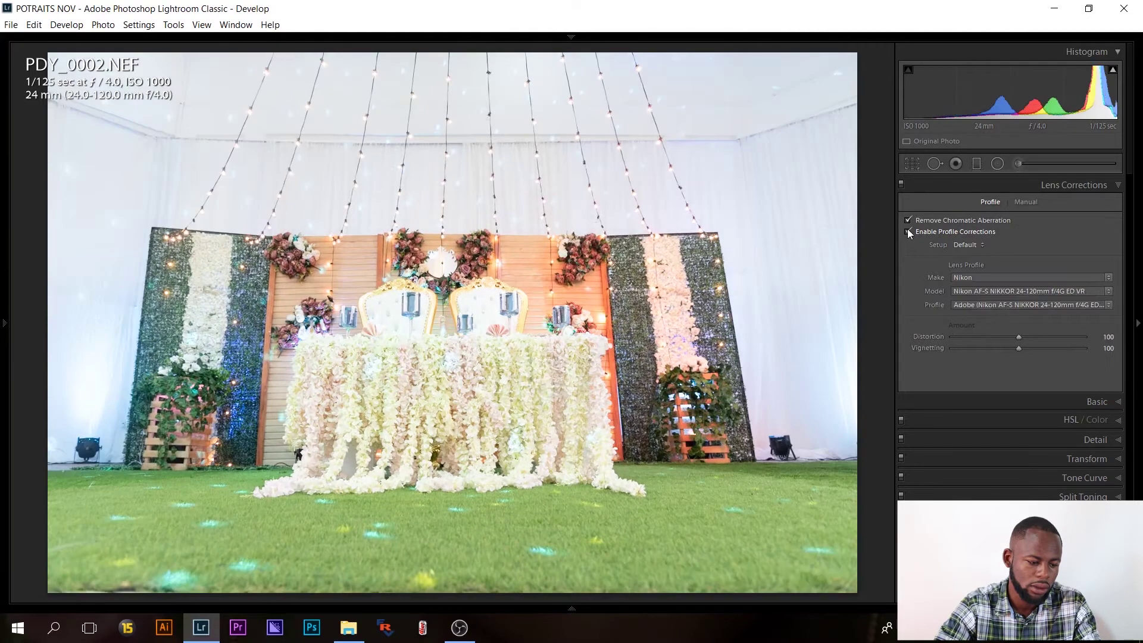
left_click(907, 230)
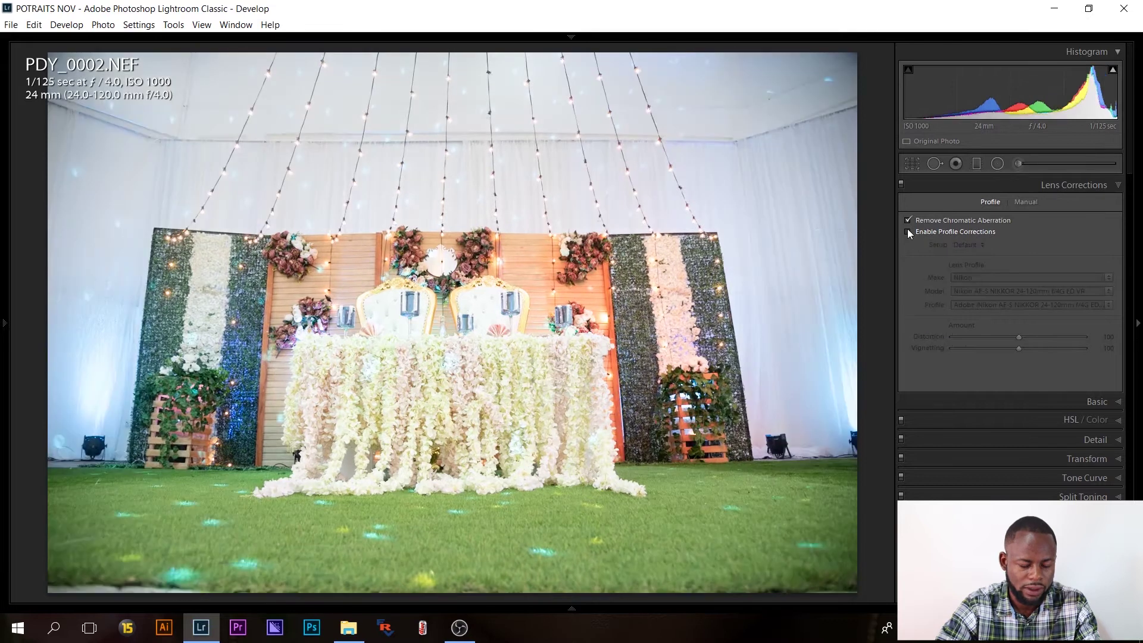
left_click(907, 230)
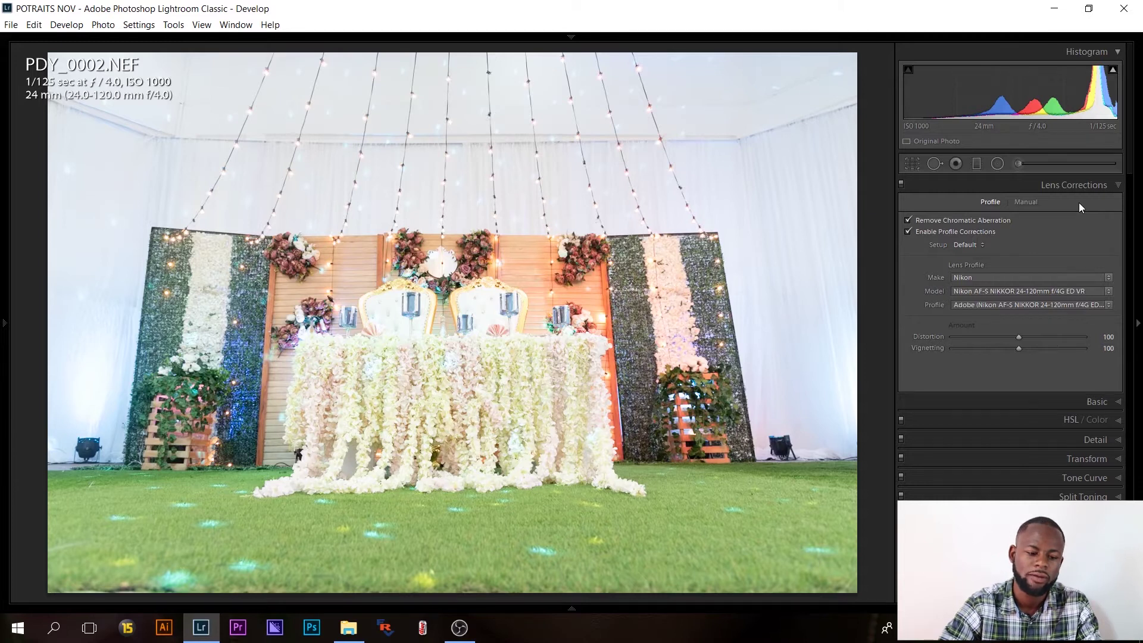
left_click(909, 229)
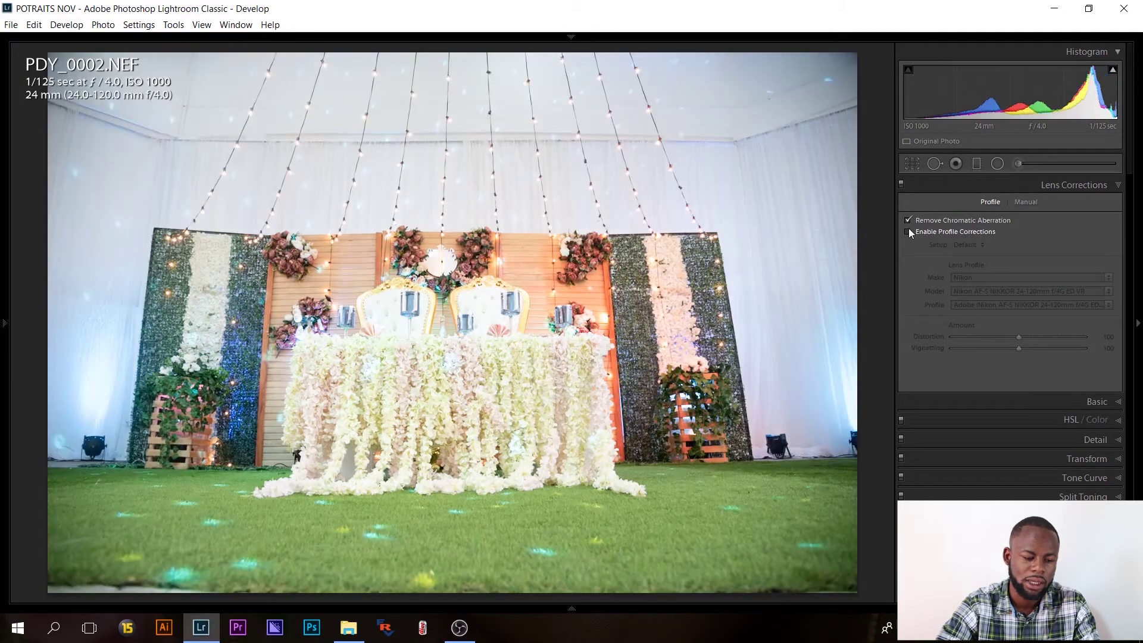
left_click(908, 232)
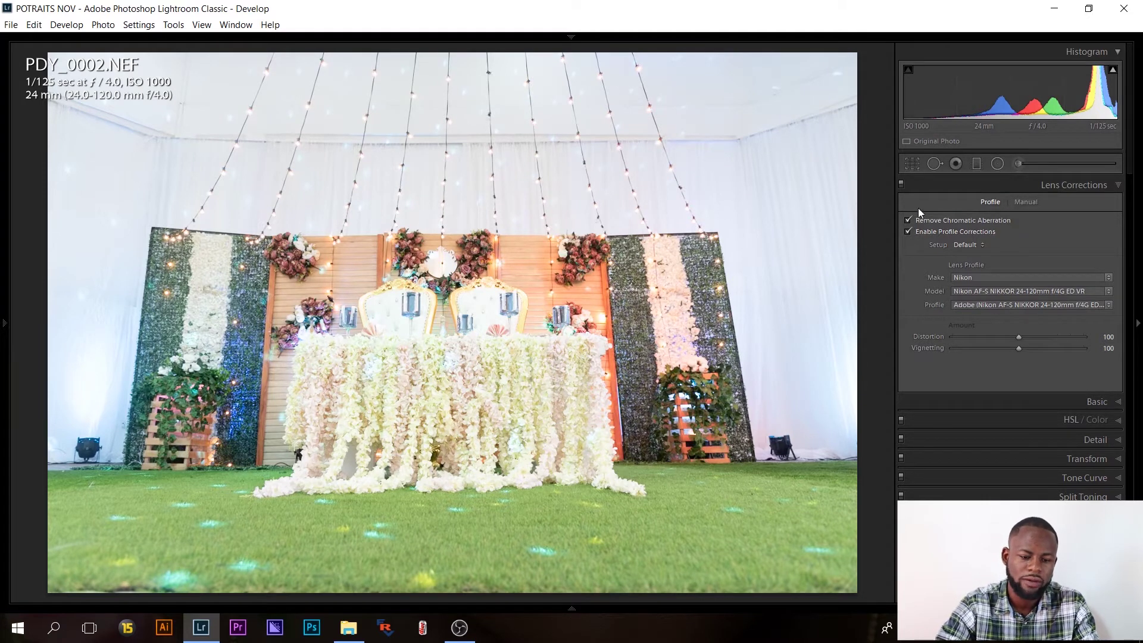
left_click(911, 163)
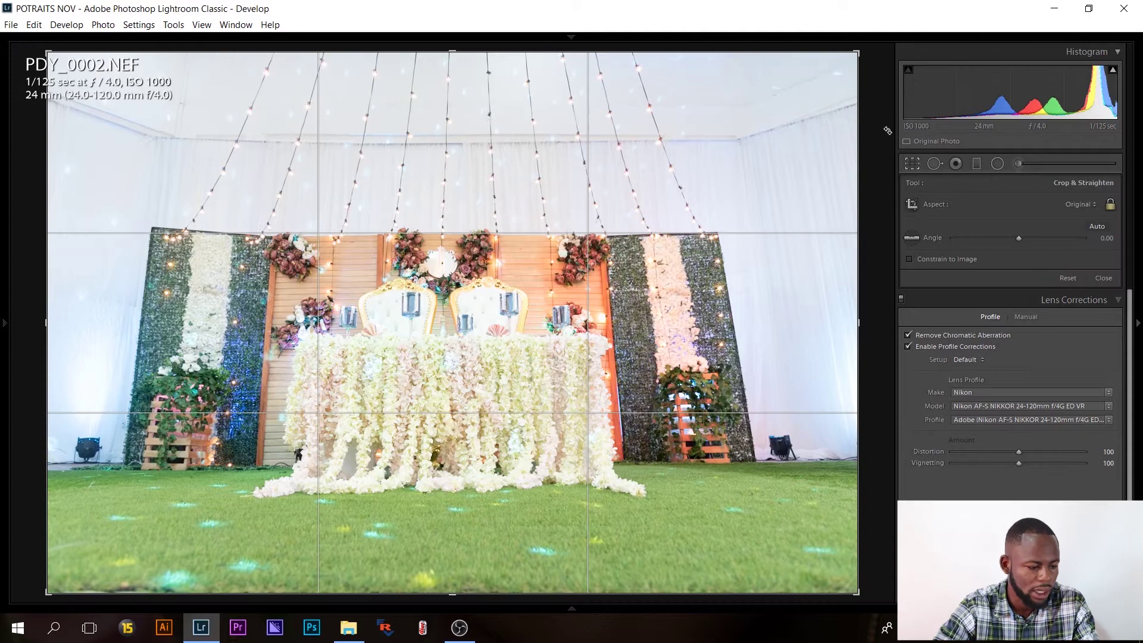
- Crop PDY_0002 slightly tighter from the right edge, keeping the aspect ratio
left_click_drag(862, 323, 837, 319)
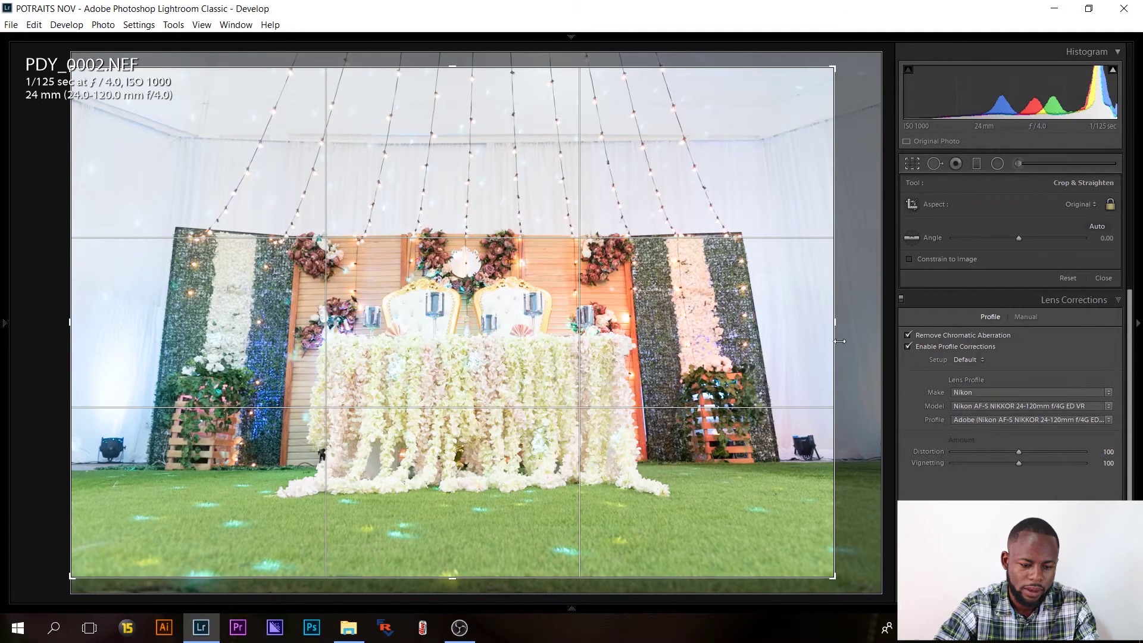
left_click_drag(840, 340, 846, 341)
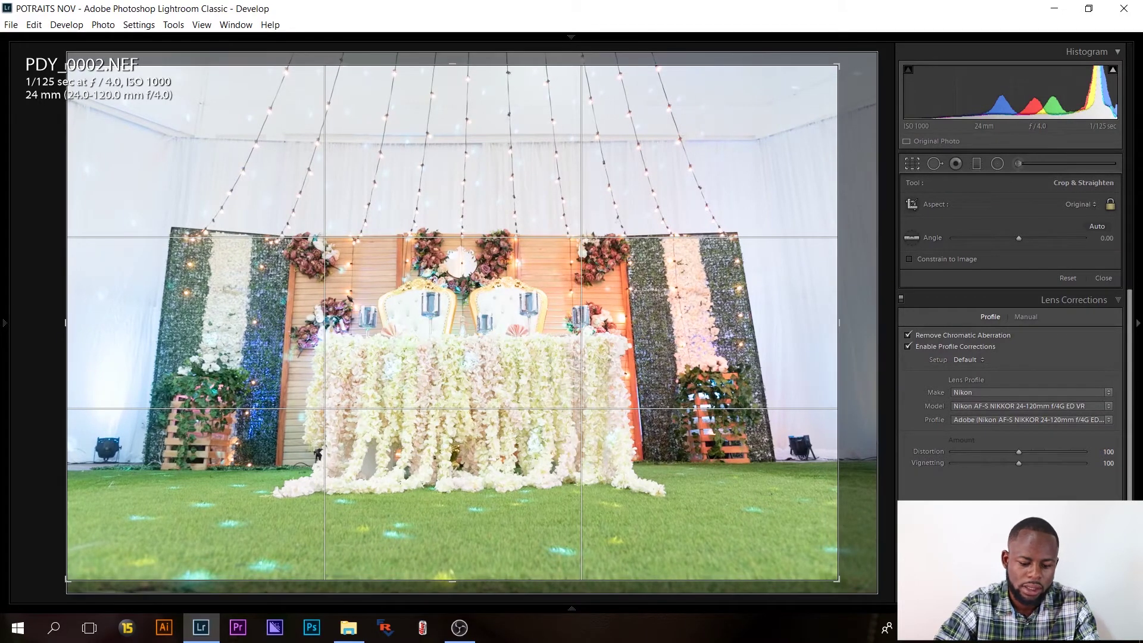
key("Return")
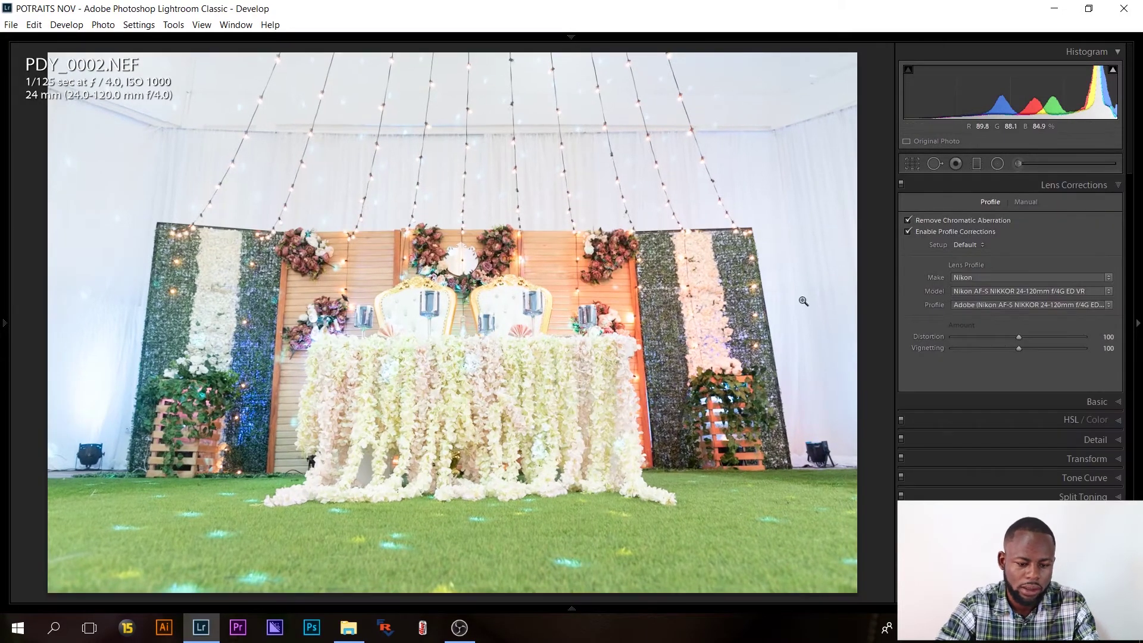
- In the Basic panel, set the reception photo's Exposure to -0.40
left_click(1117, 405)
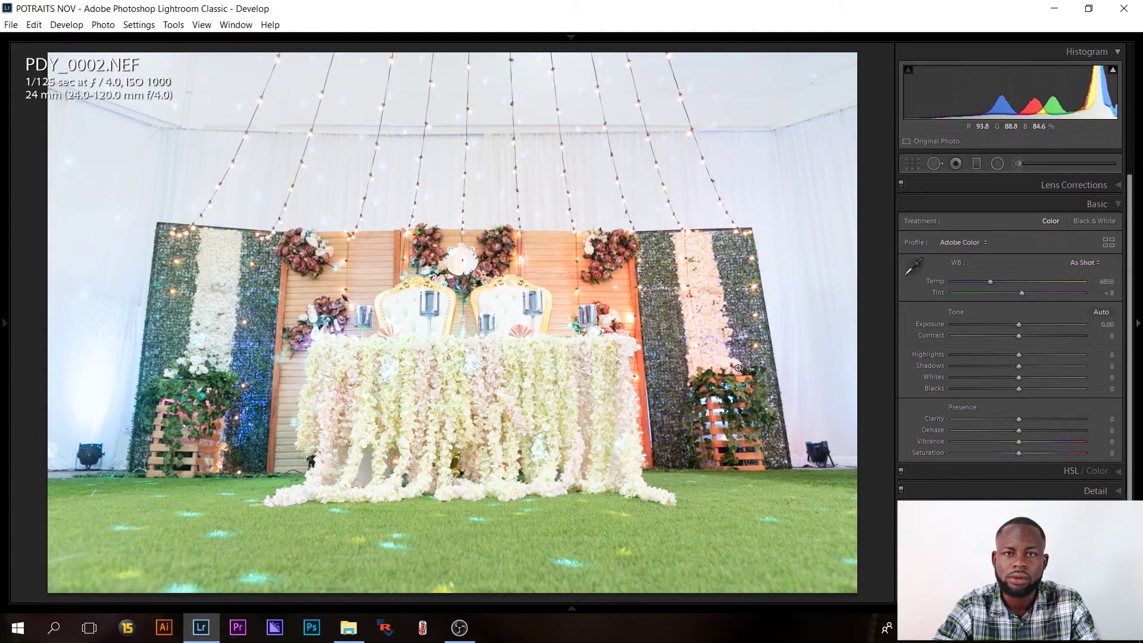
left_click(1107, 324)
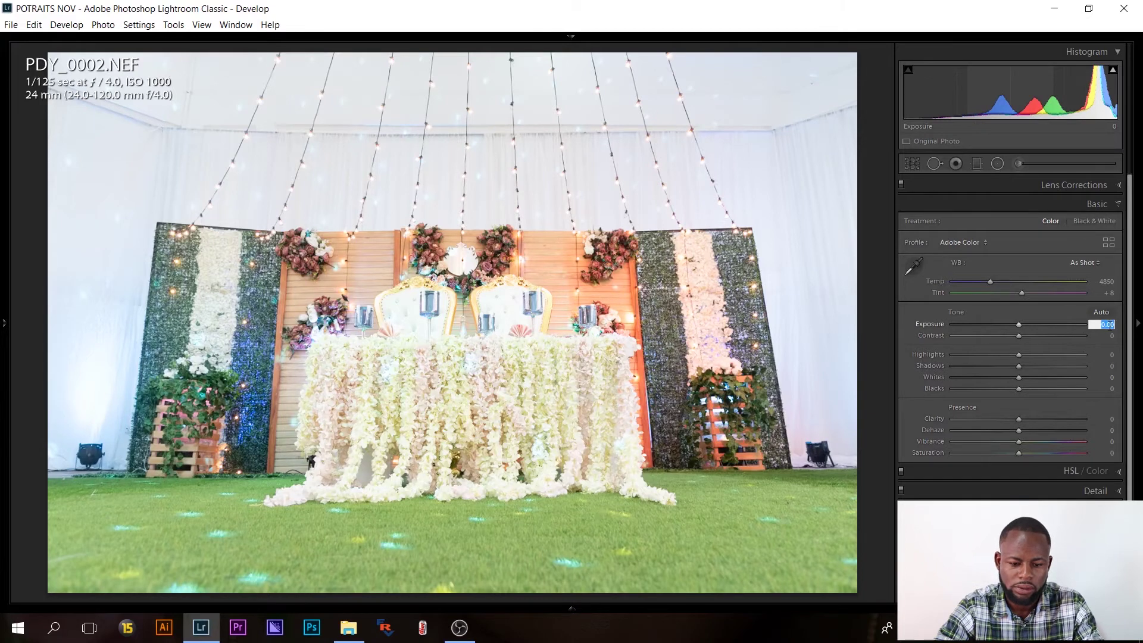
key("Down")
key("Down")
key("Down")
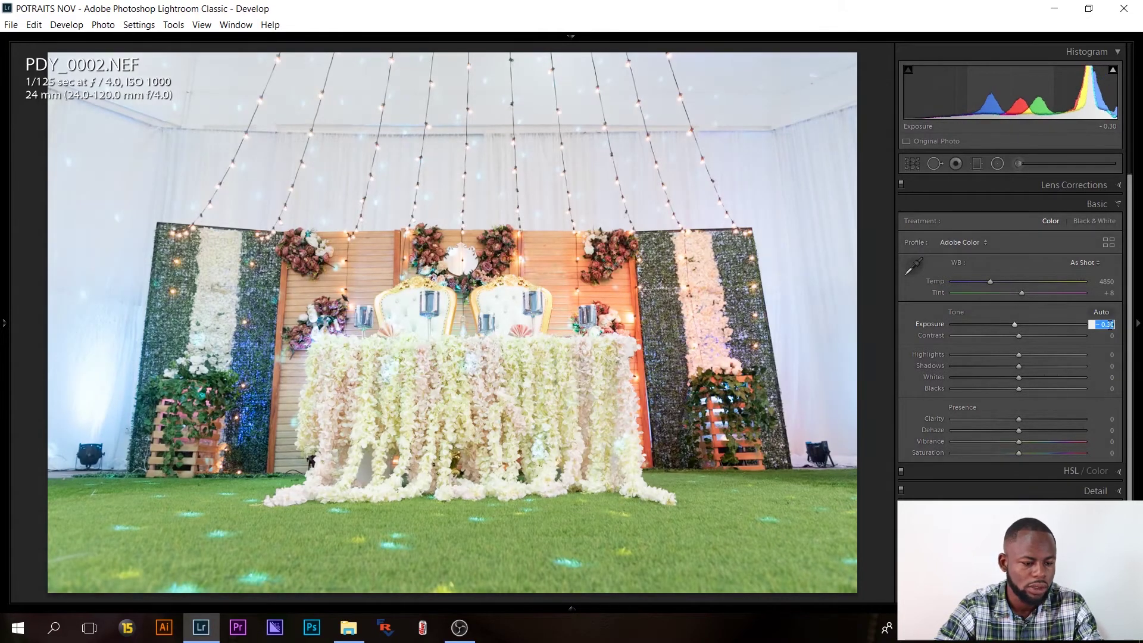
key("Down")
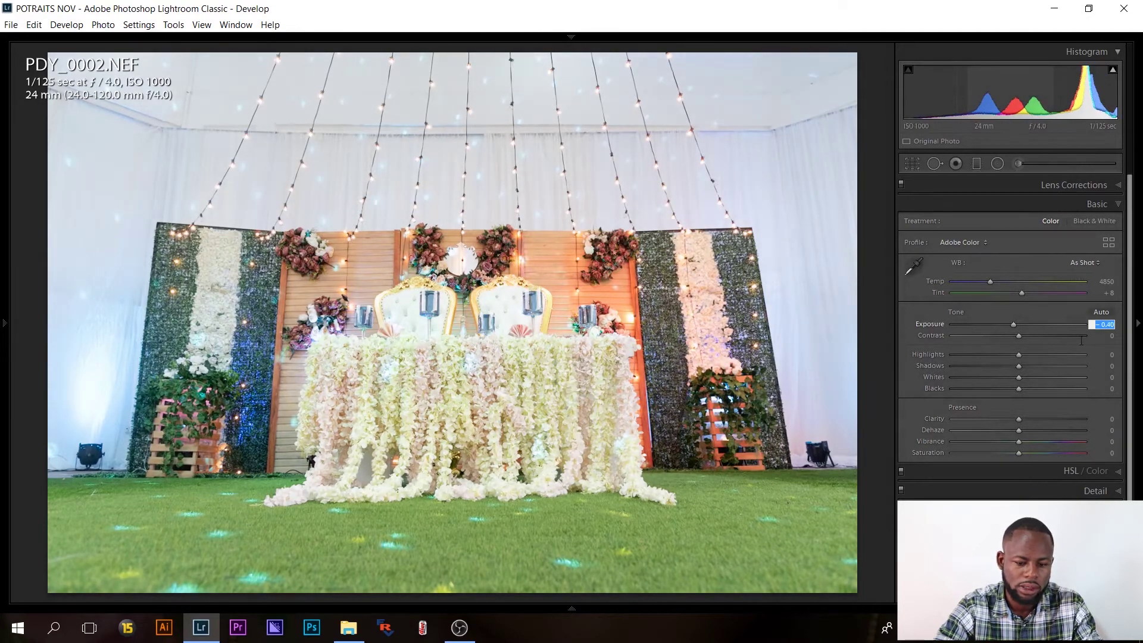
key("Return")
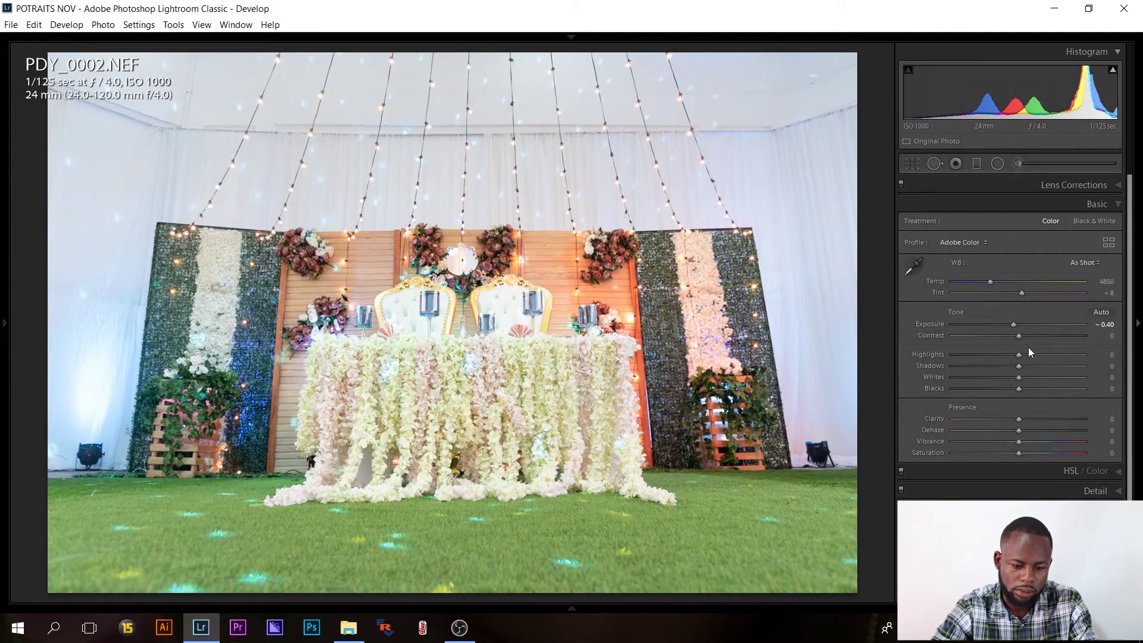
- Set Highlights to -80, Contrast to +18 and Blacks to -19
left_click_drag(1002, 355, 965, 355)
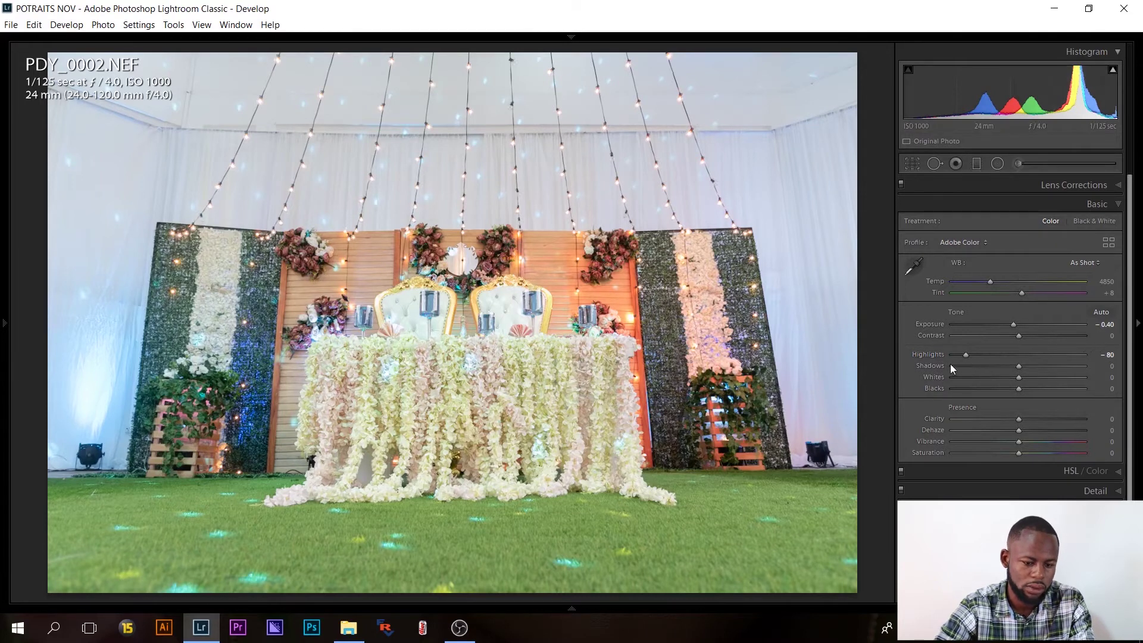
double_click(933, 354)
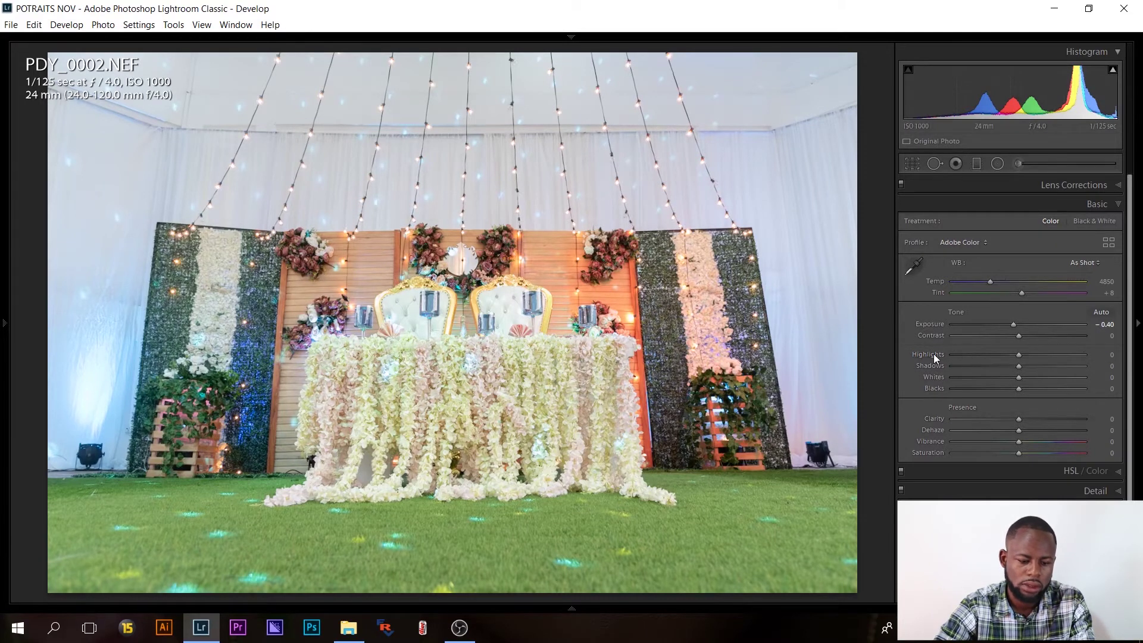
left_click_drag(1018, 356, 952, 355)
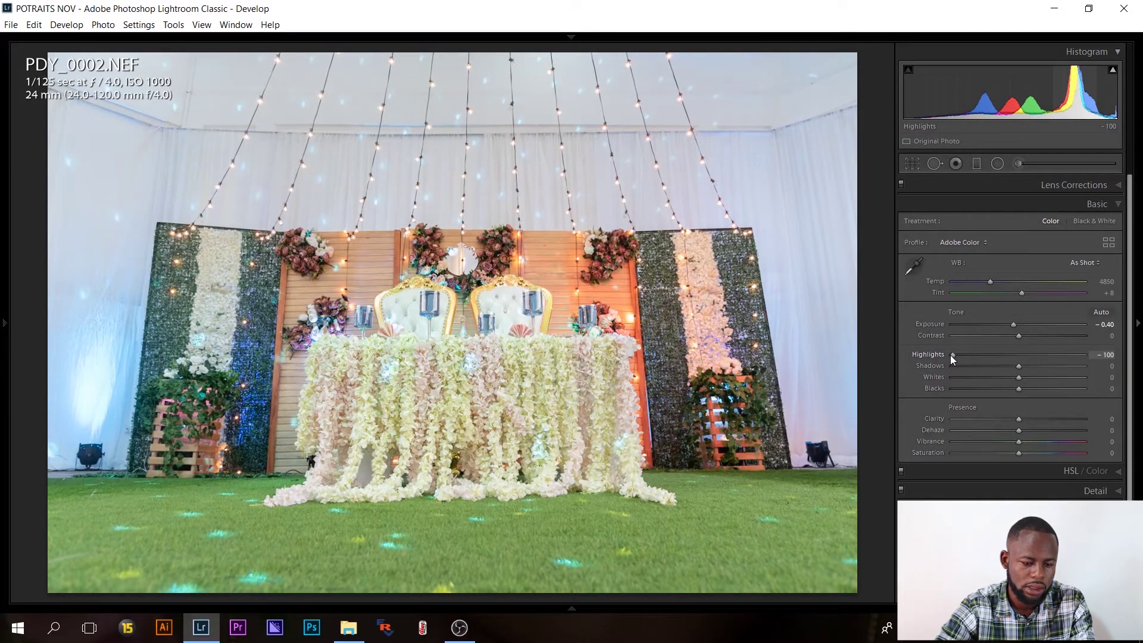
left_click_drag(951, 355, 965, 355)
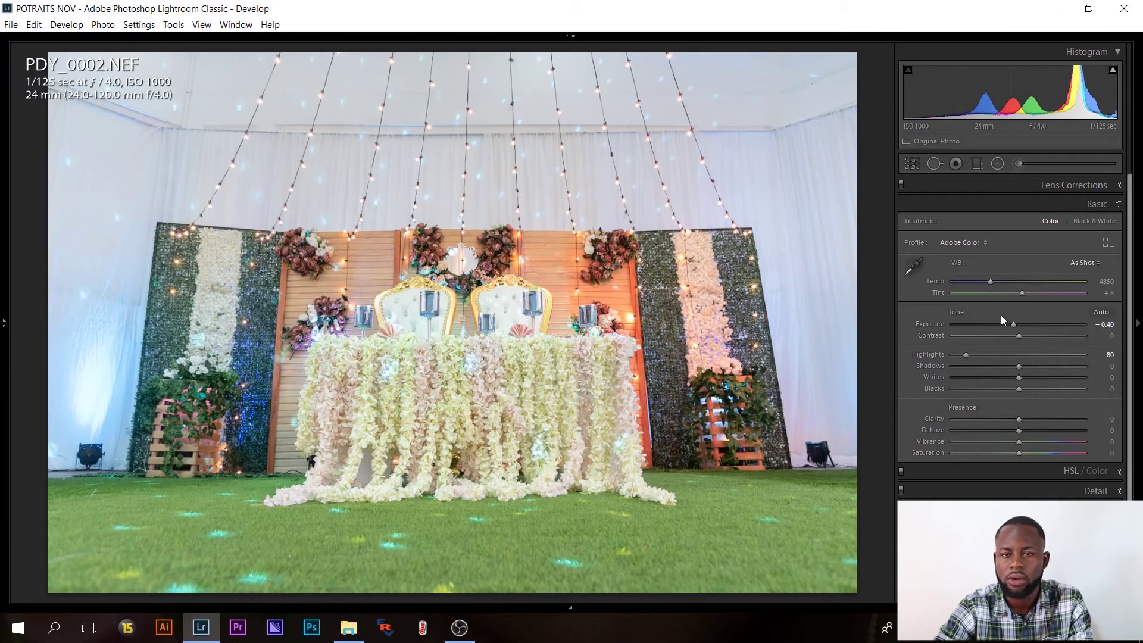
left_click_drag(1019, 333, 1028, 342)
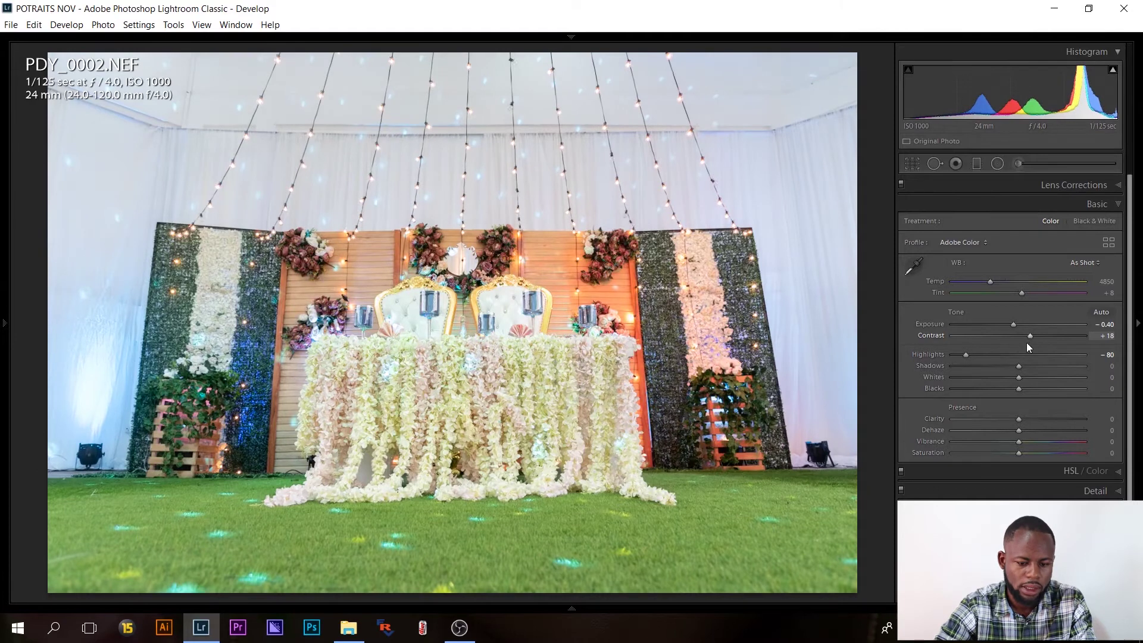
left_click_drag(1018, 388, 1005, 387)
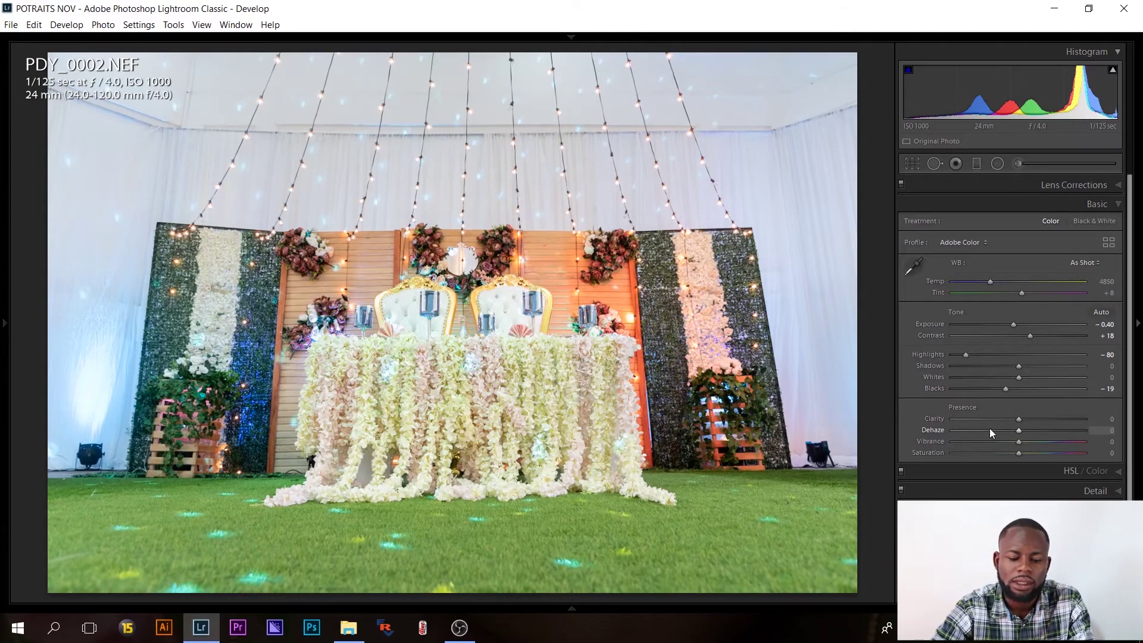
- Set Dehaze to +14 and Vibrance to +20, then compare against the original
left_click_drag(1017, 431, 1072, 437)
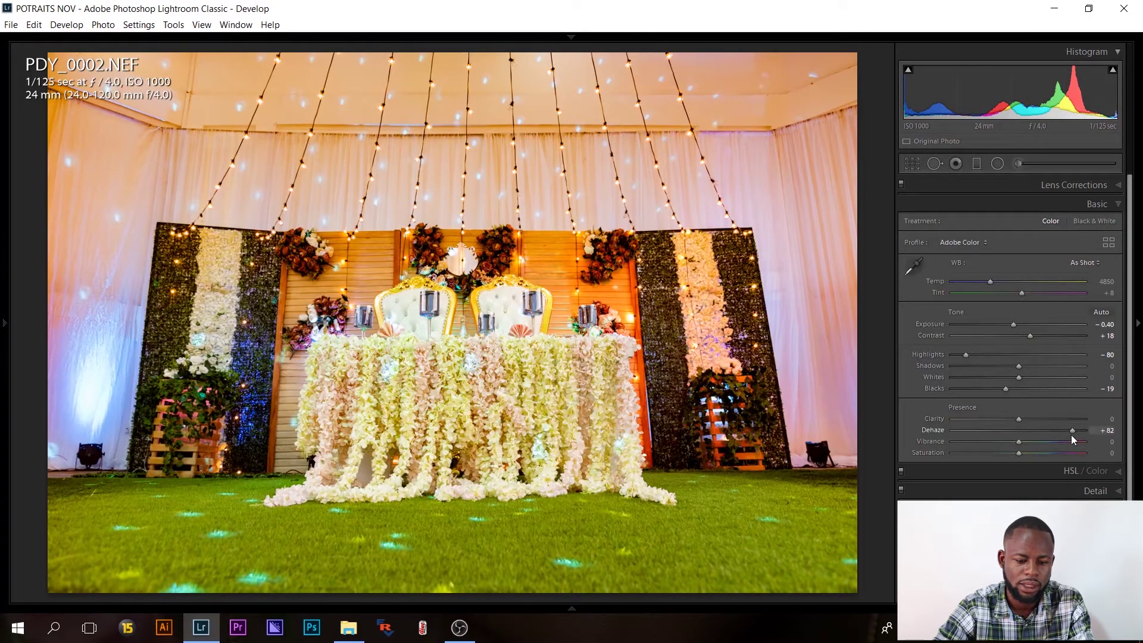
left_click_drag(1072, 429, 1027, 429)
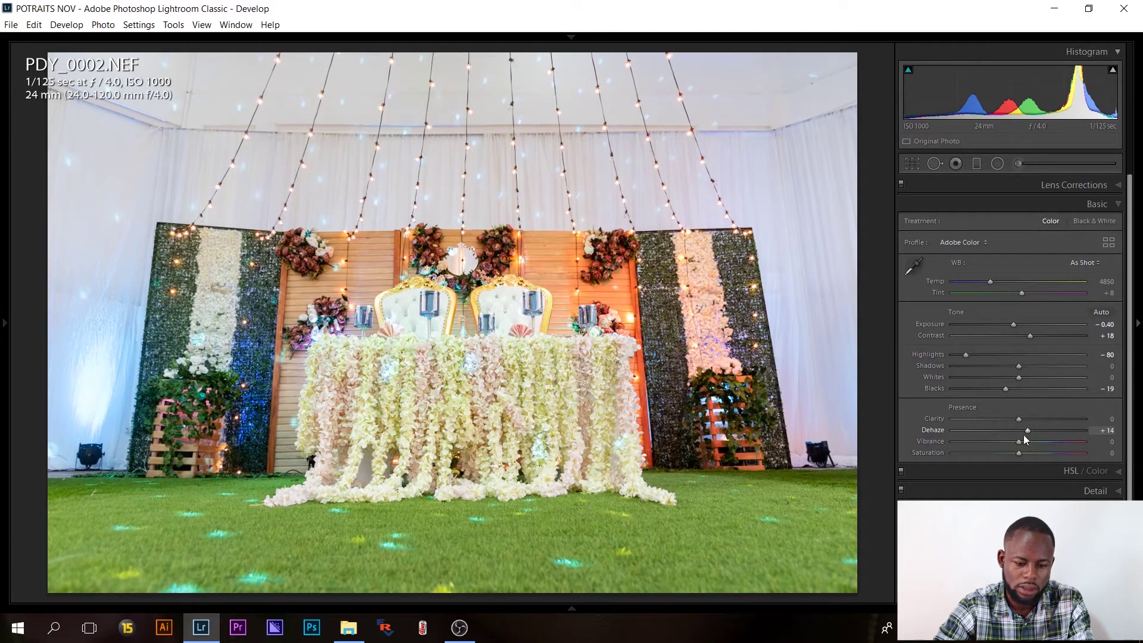
left_click_drag(1018, 443, 1031, 444)
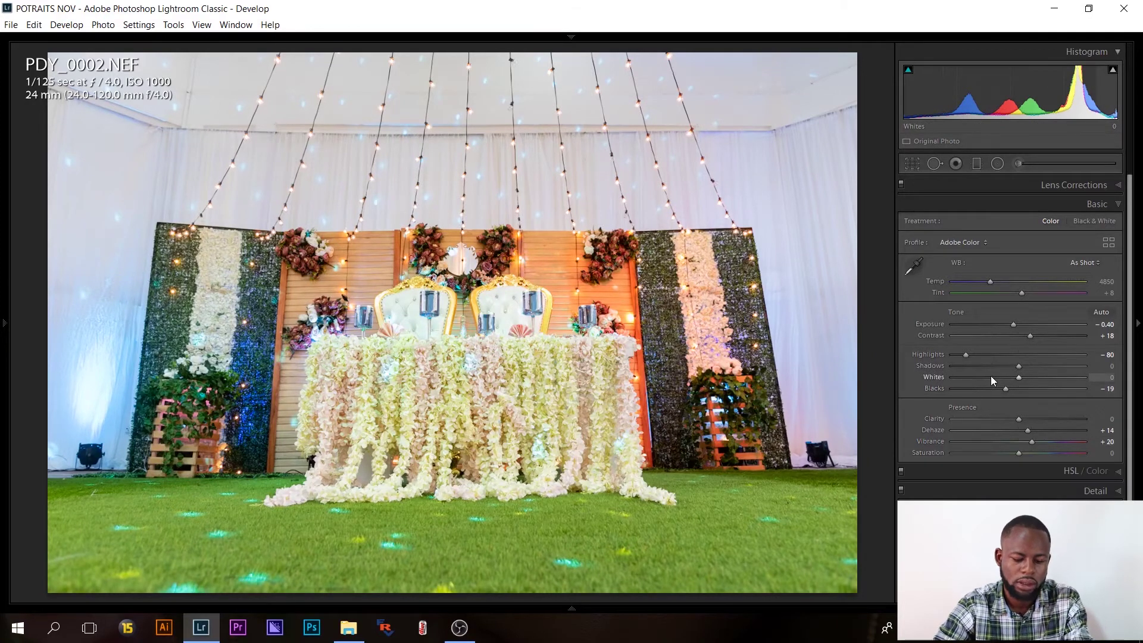
key("backslash")
key("backslash")
key("backslash")
key("backslash")
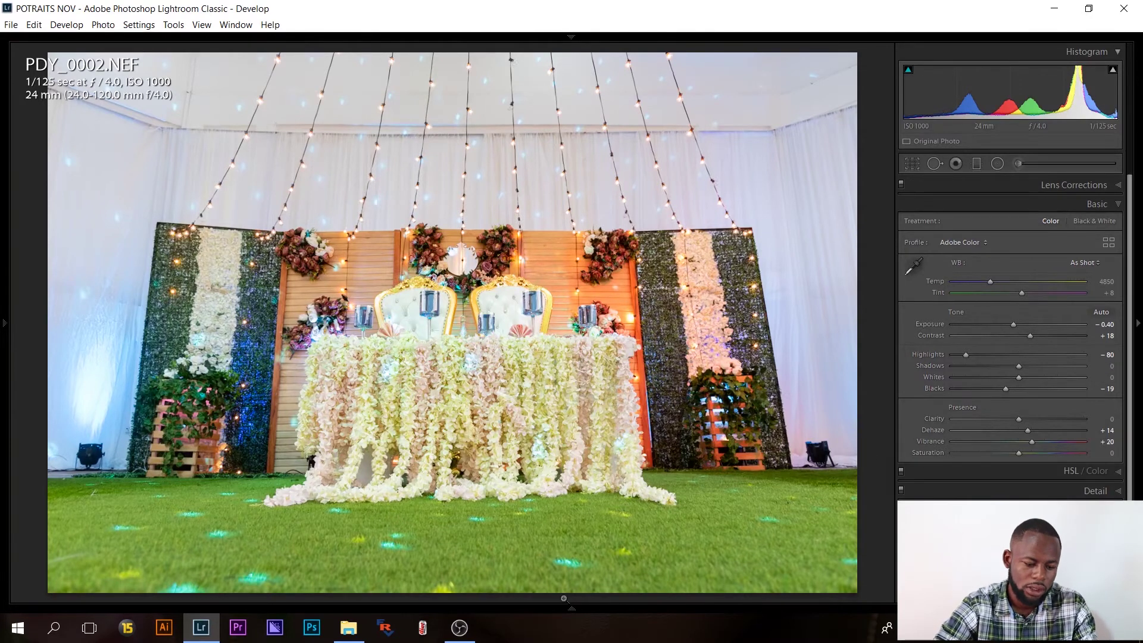
- Show the filmstrip and select the eleven photos from PDY_0002 through PDY_0070 for syncing
key("F6")
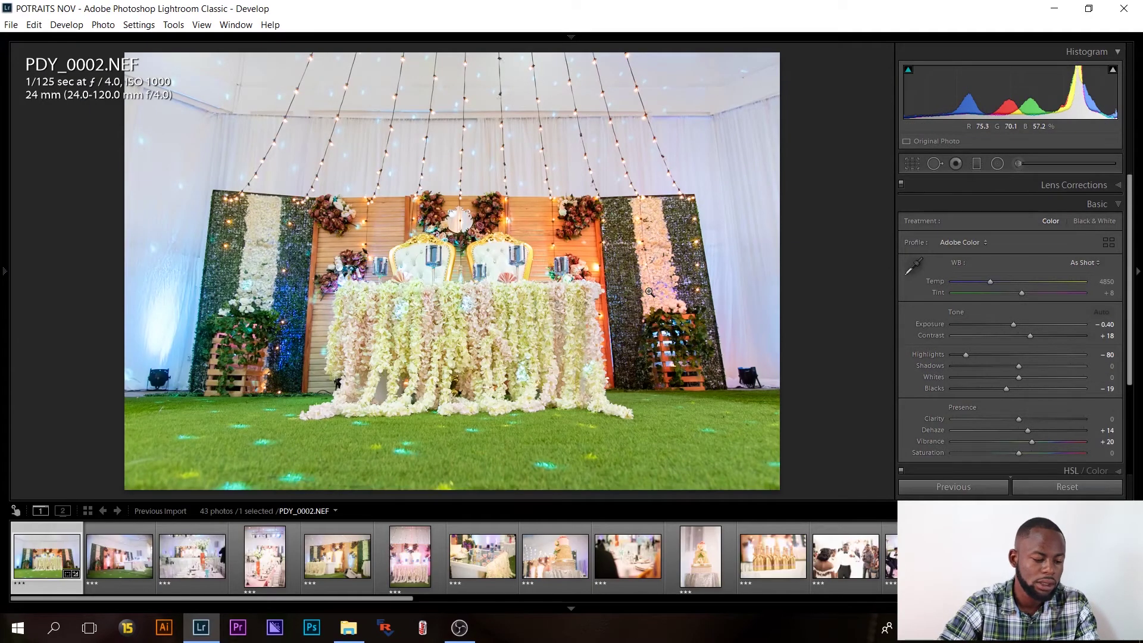
left_click(123, 558)
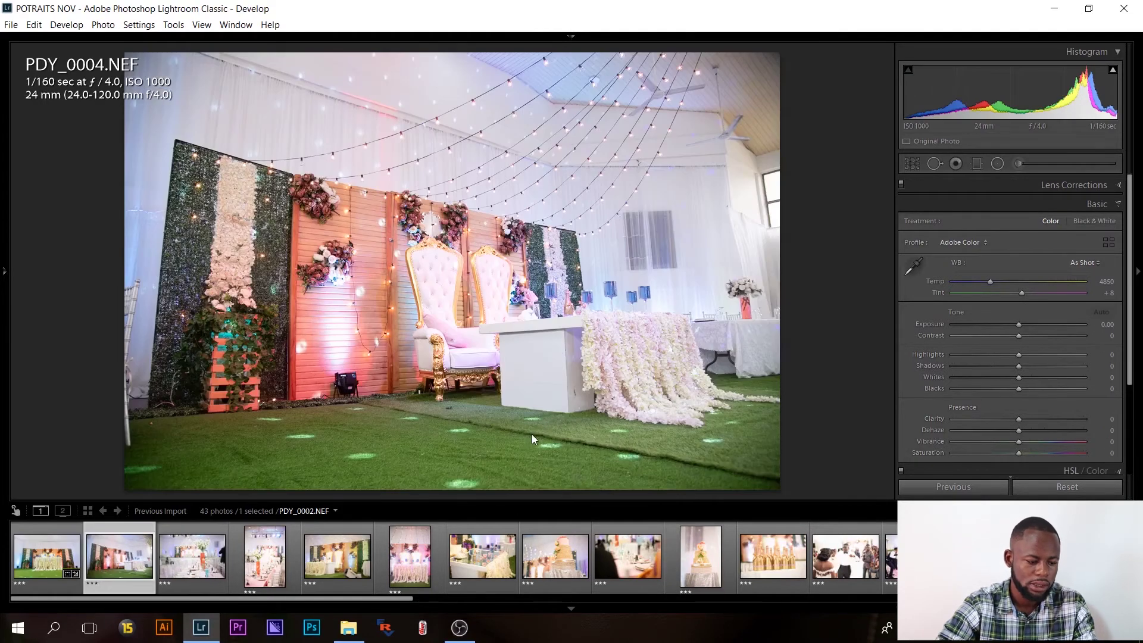
key("Left")
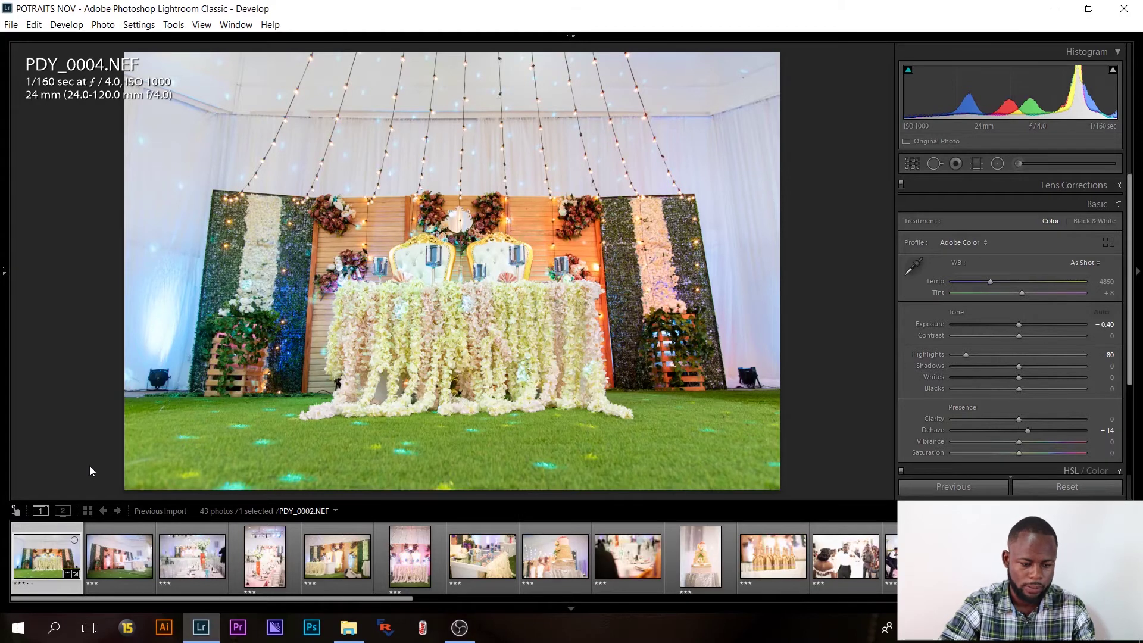
left_click(776, 555, "shift")
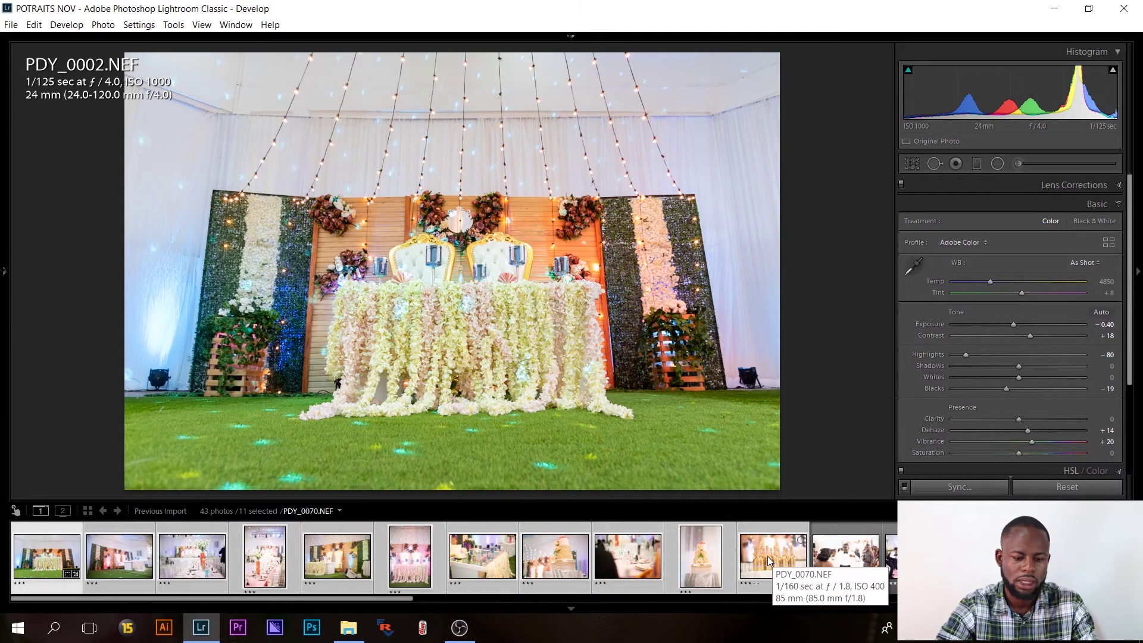
left_click(981, 487)
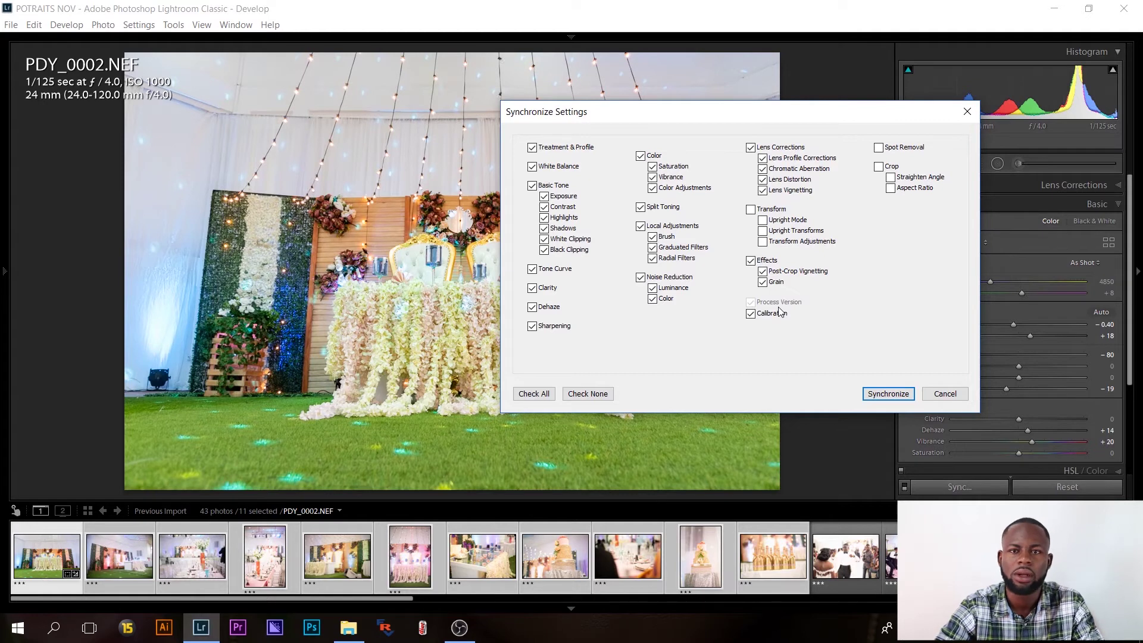
- Synchronize the reception photo's edits, excluding crop, to the selected photos
left_click(888, 394)
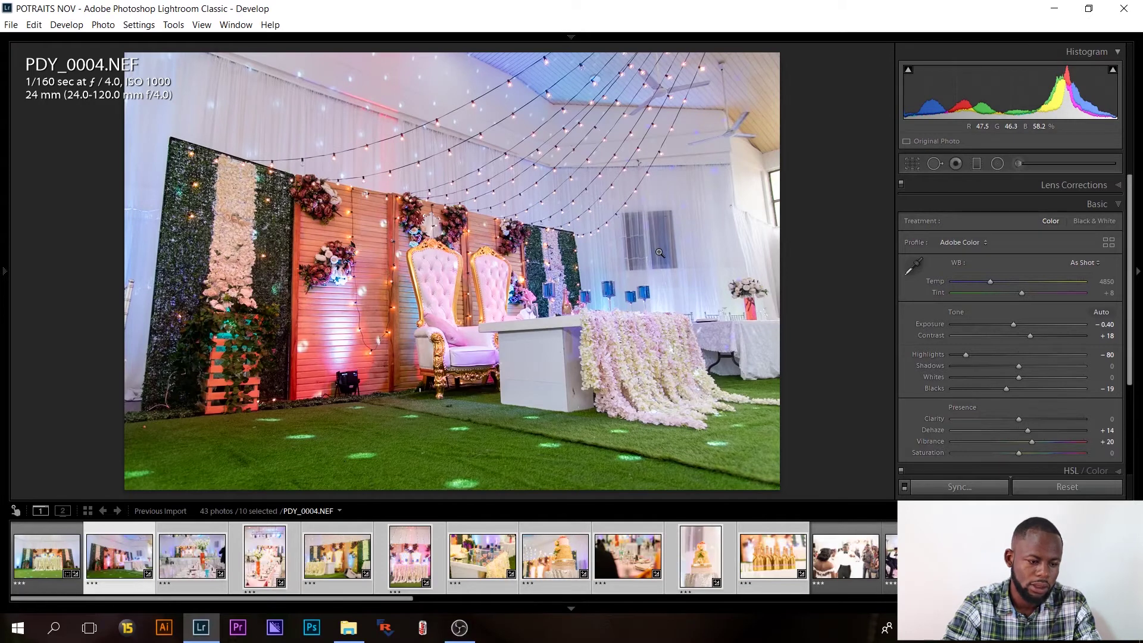
- Raise Shadows on PDY_0004 to +45 and crop it slightly tighter from the top-right corner
key("backslash")
key("backslash")
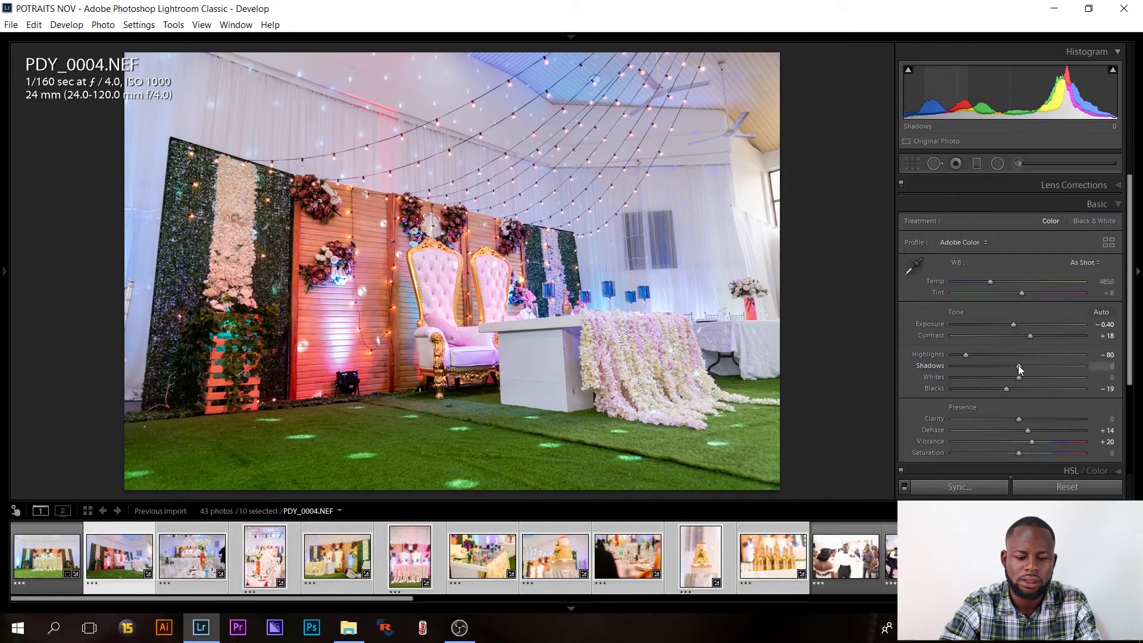
left_click_drag(1017, 365, 1045, 370)
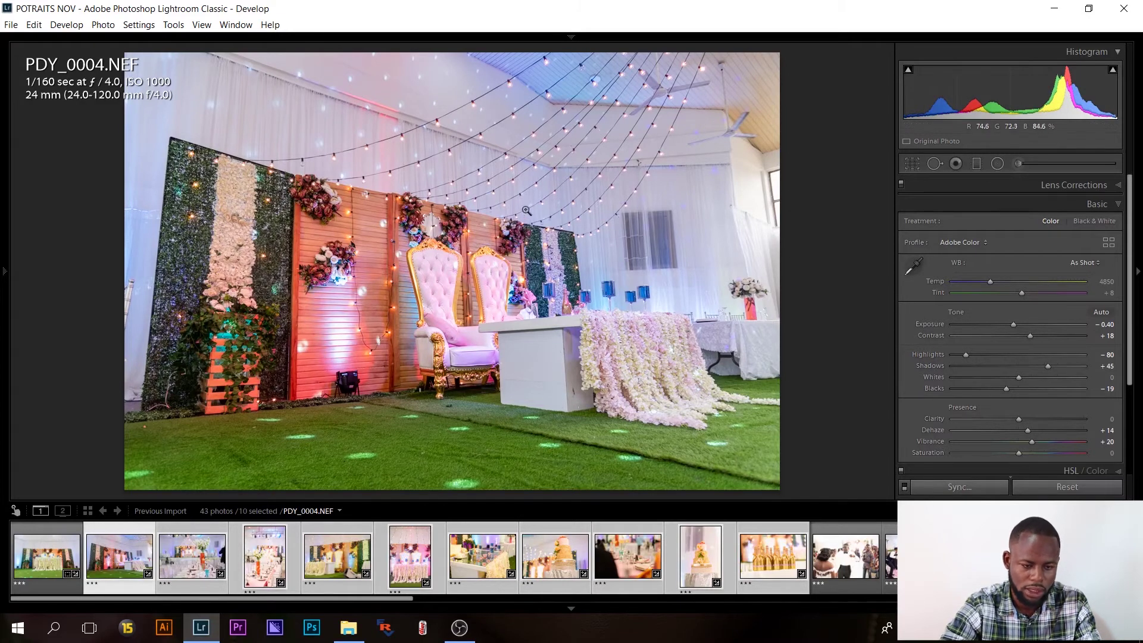
left_click(913, 162)
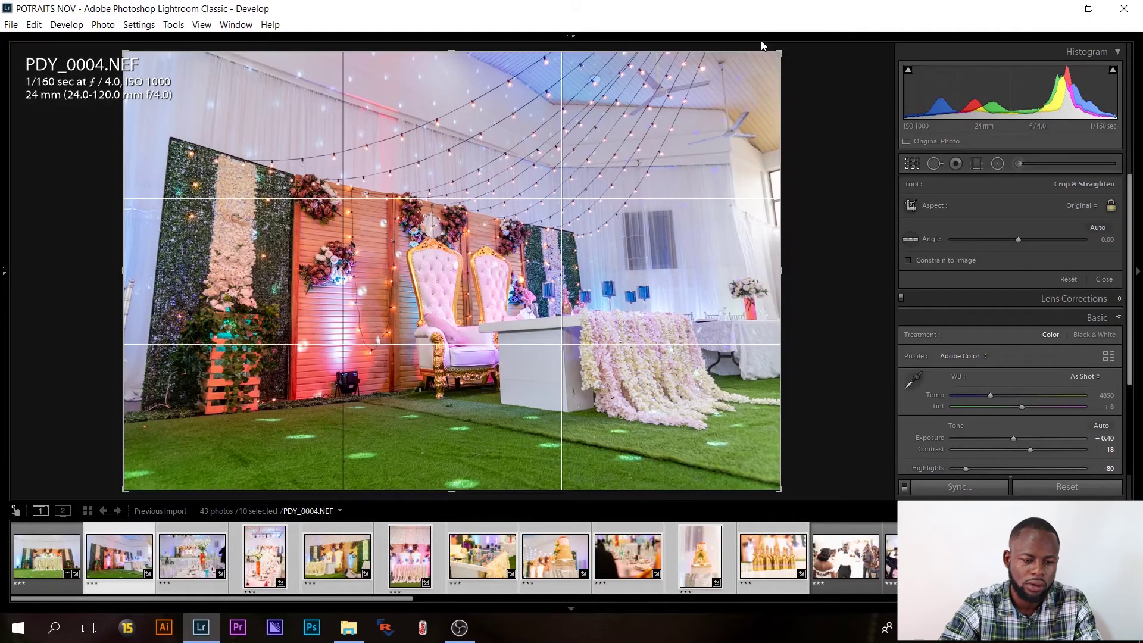
left_click_drag(778, 49, 775, 58)
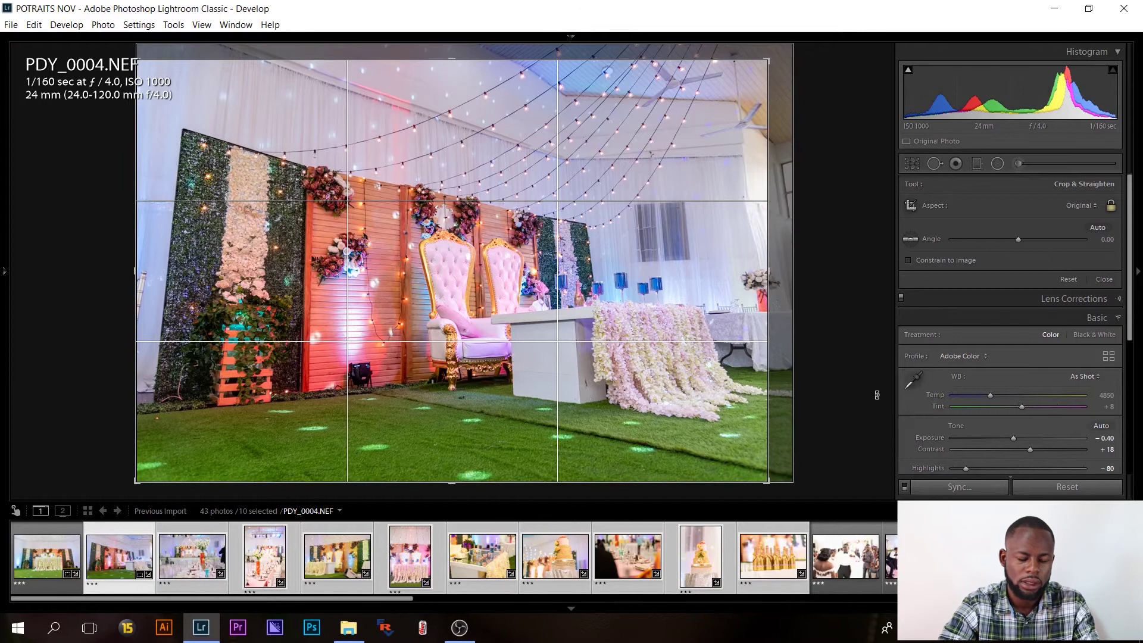
key("Return")
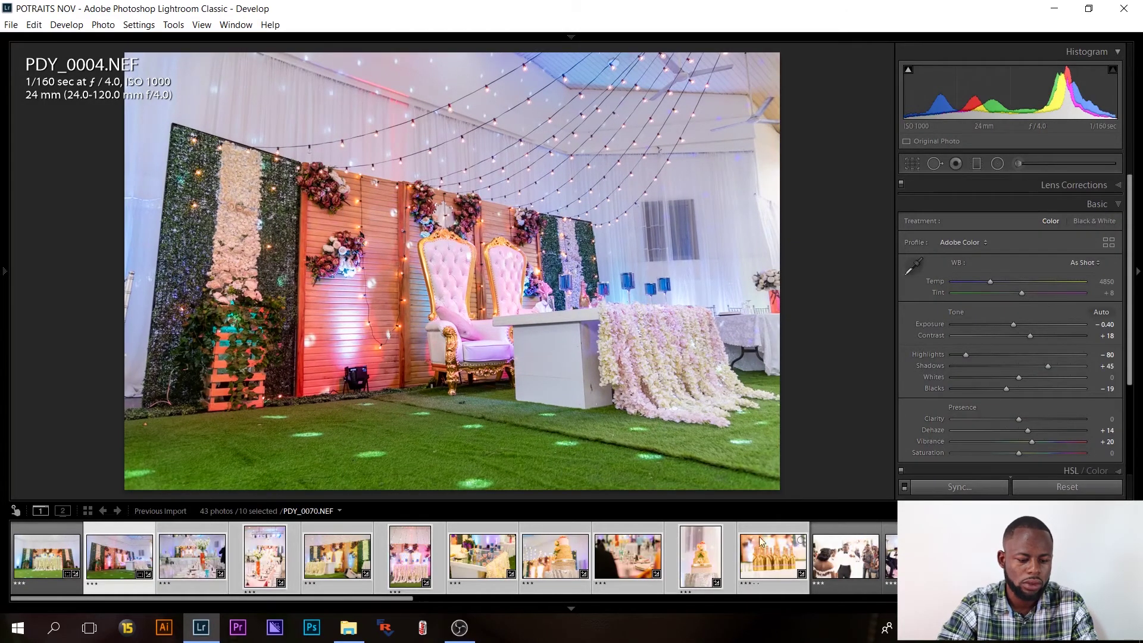
- Open PDY_0317 with the filmstrip hidden, zooming in on the couple's hands, then back out
left_click(687, 548)
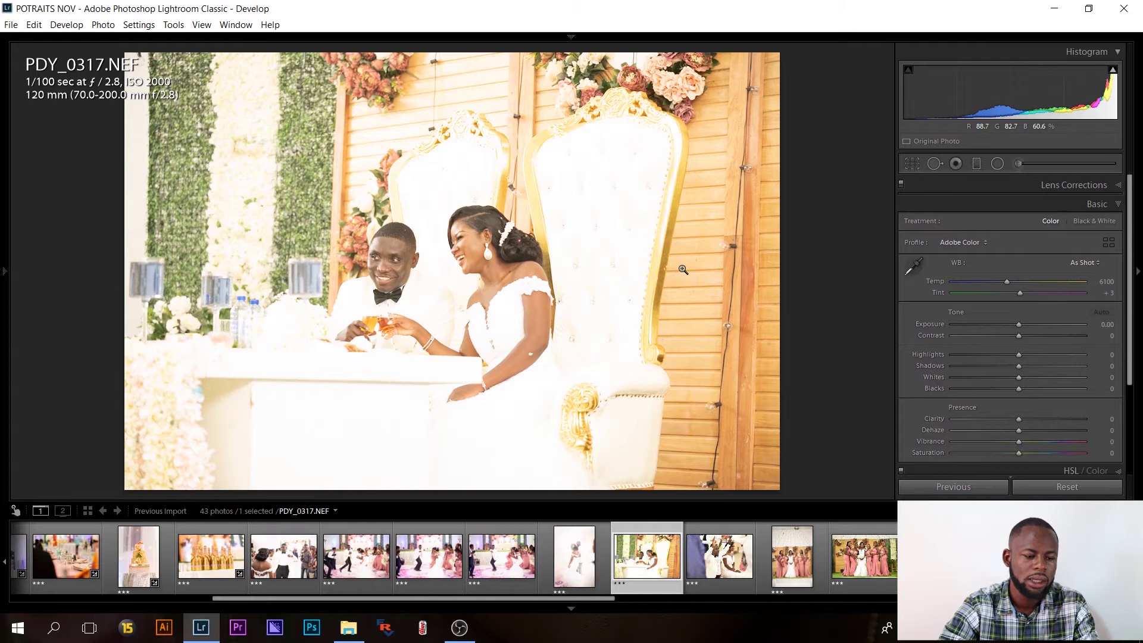
key("F6")
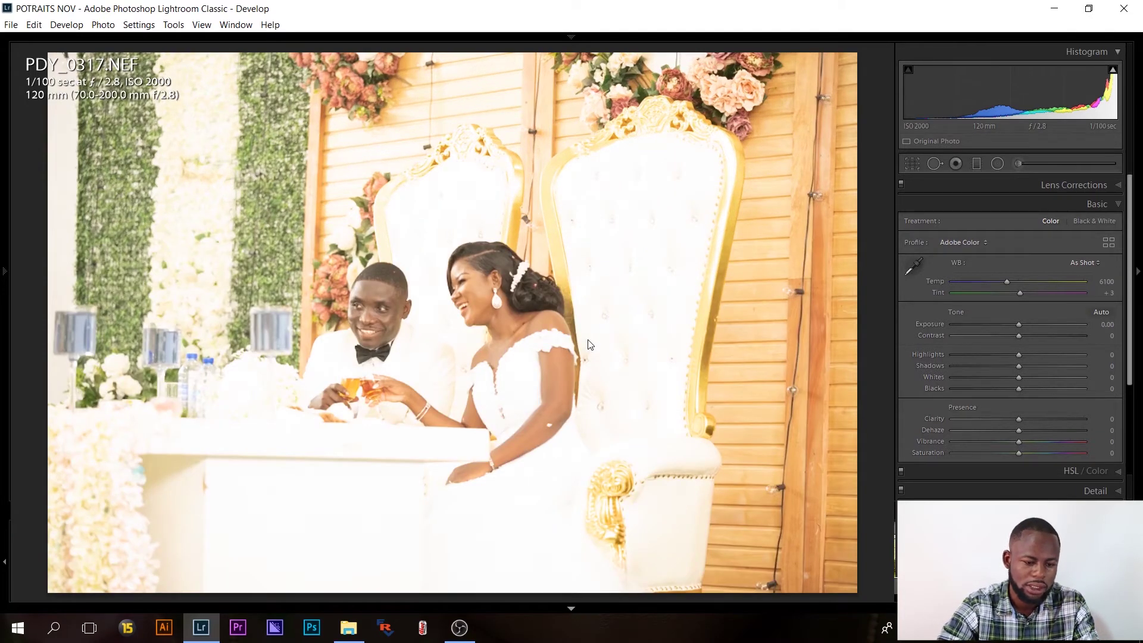
left_click(589, 344)
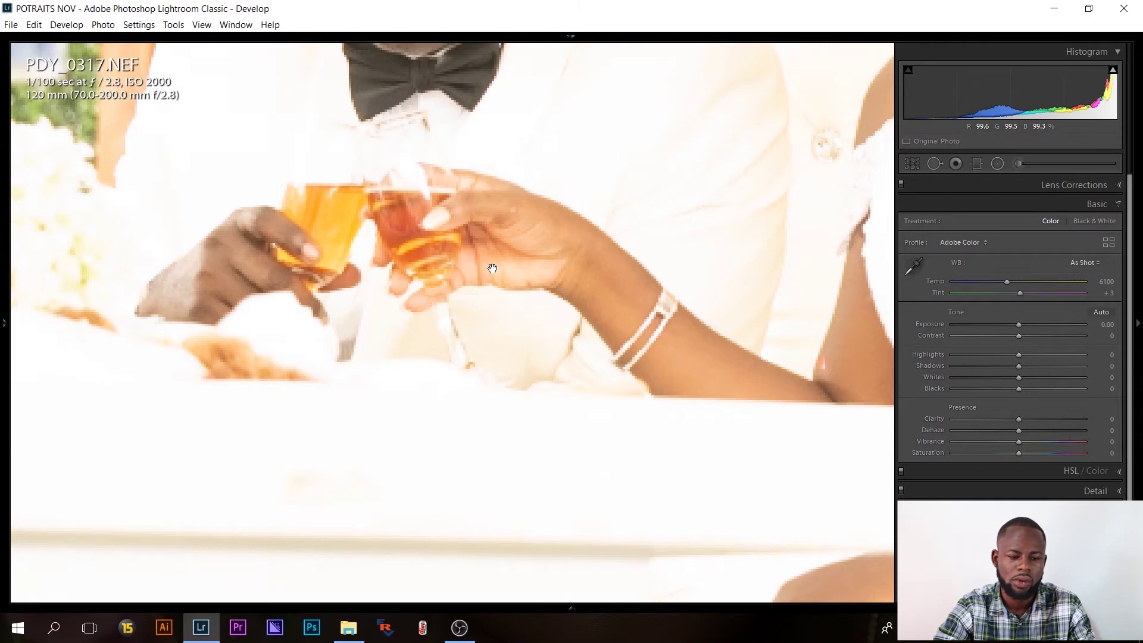
left_click(492, 269)
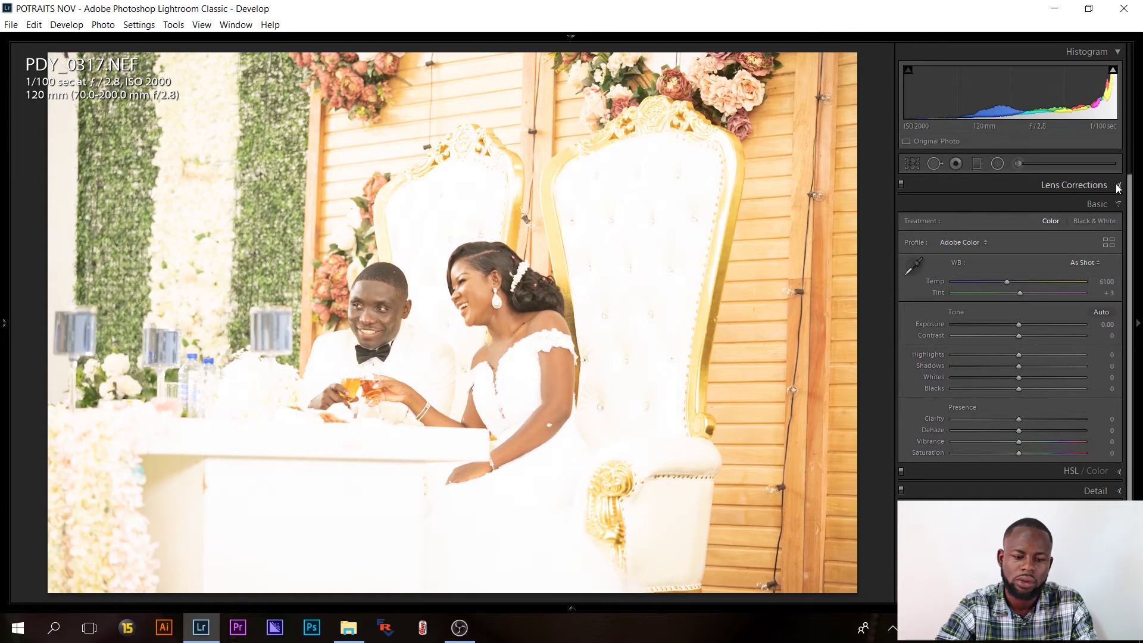
- Enable lens profile corrections with Tamron as the lens make, then turn profile corrections back off
left_click(1083, 185)
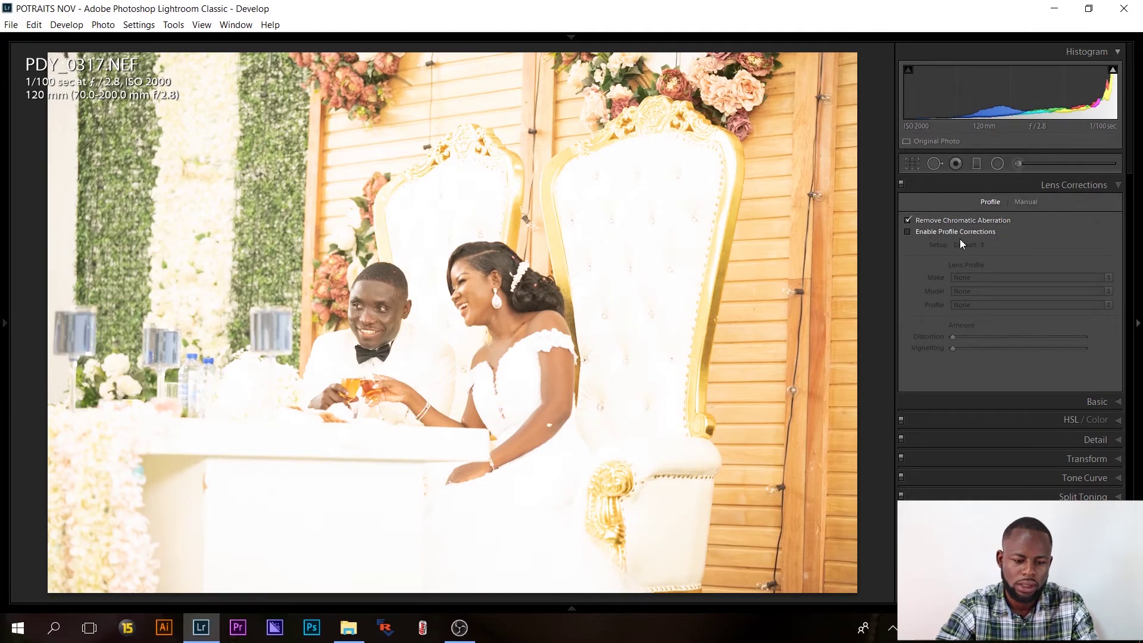
left_click(908, 232)
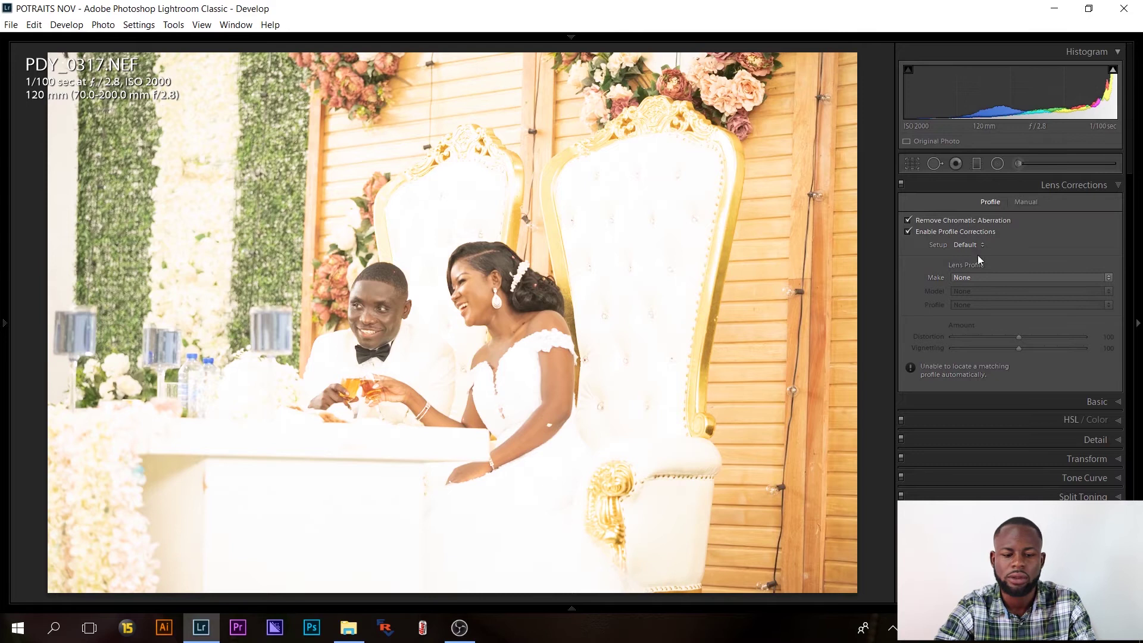
left_click(1030, 278)
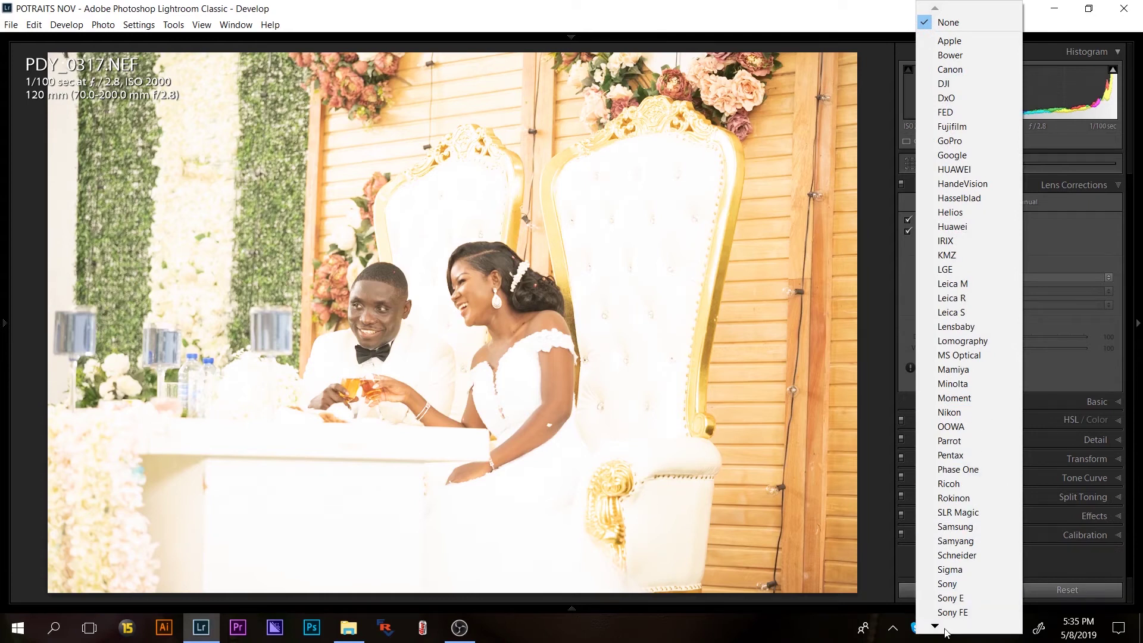
mouse_move(947, 632)
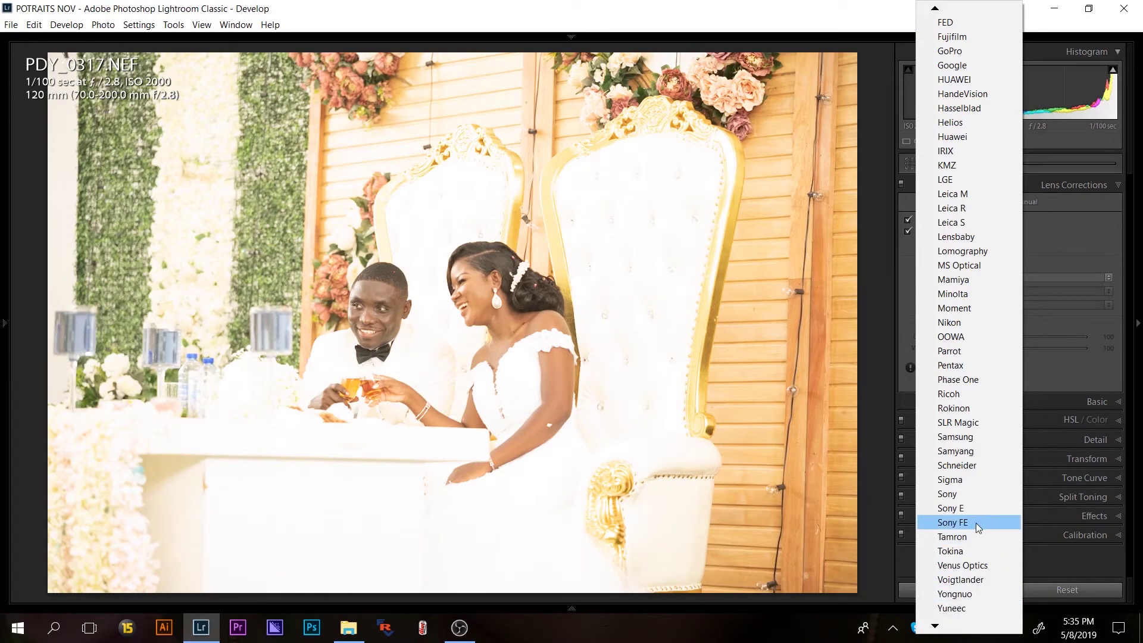
left_click(952, 536)
left_click(969, 245)
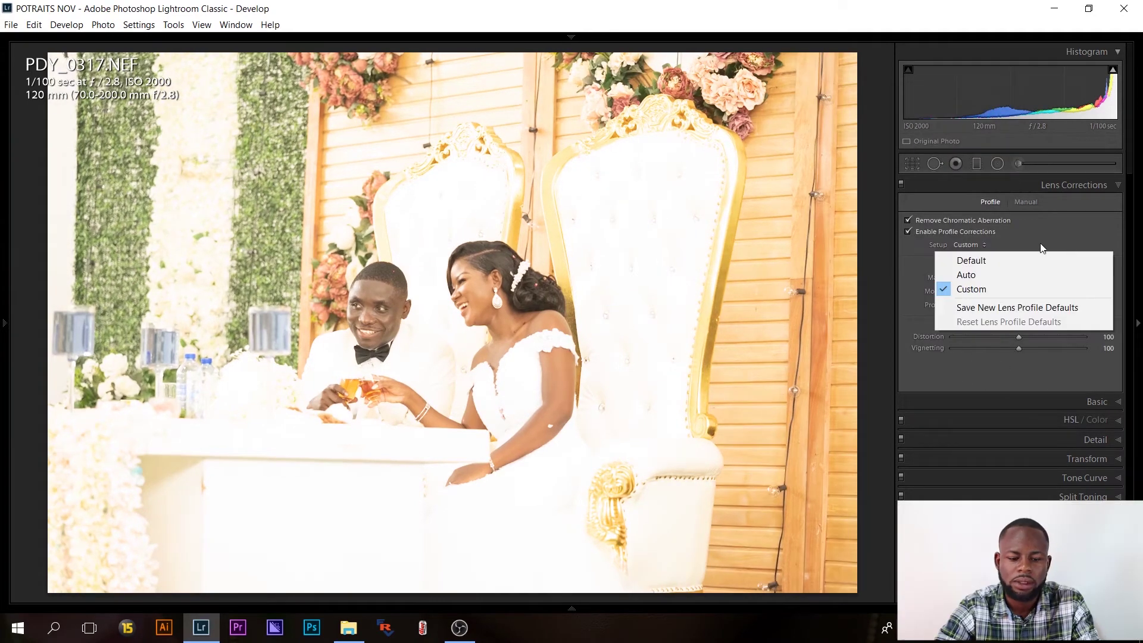
left_click(909, 247)
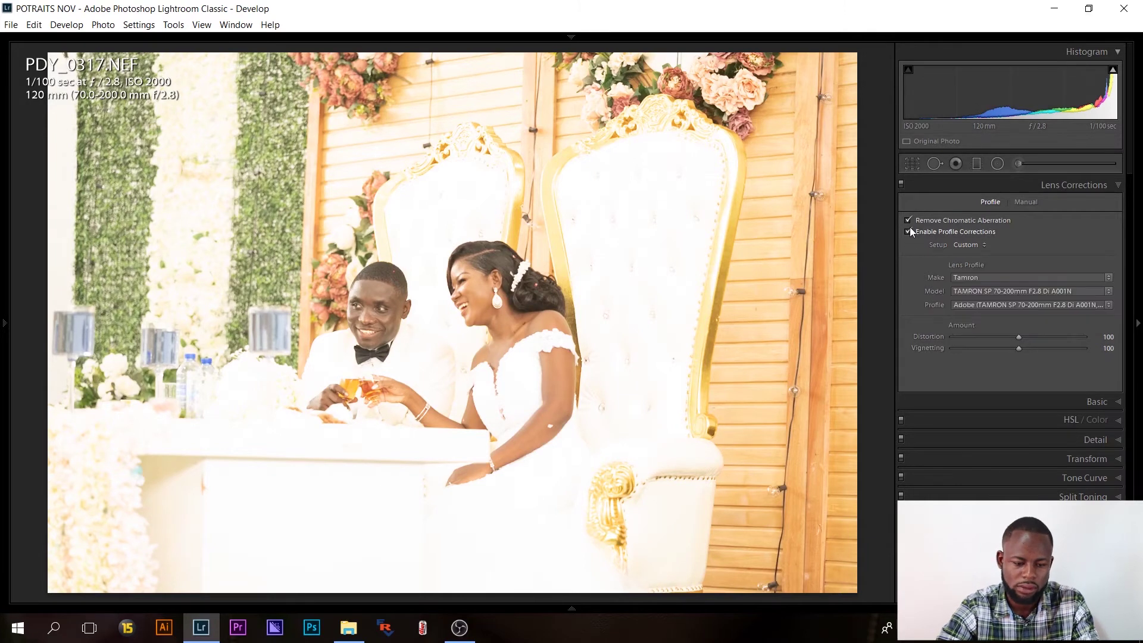
left_click(908, 230)
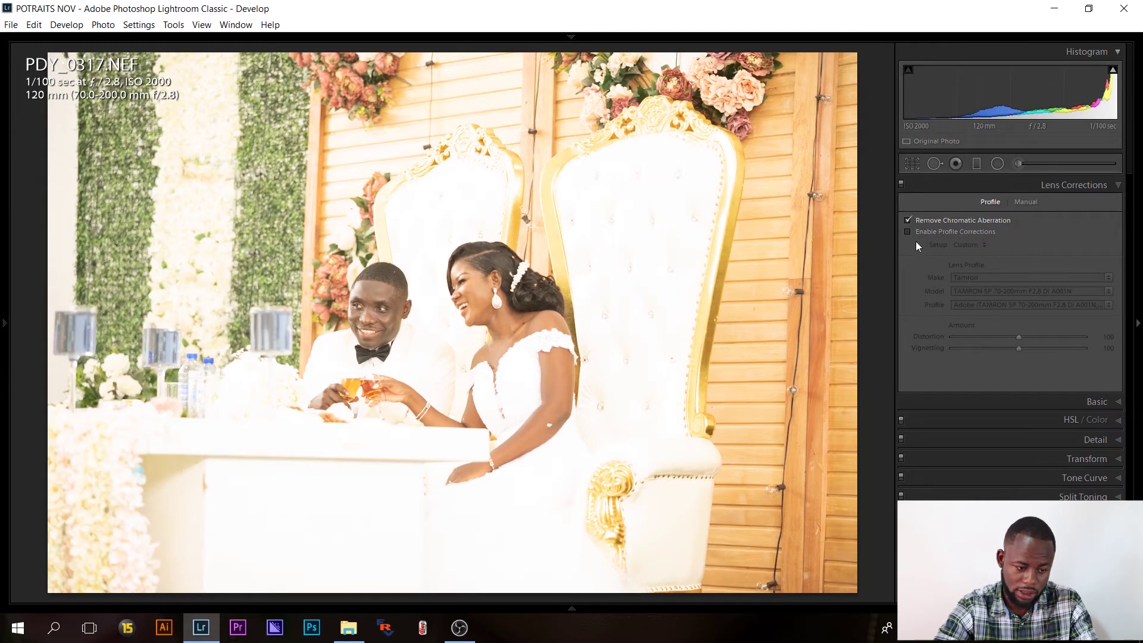
- Set Exposure to -0.90 and Highlights to -100, checking the bride's dress at 1:1
left_click(1078, 401)
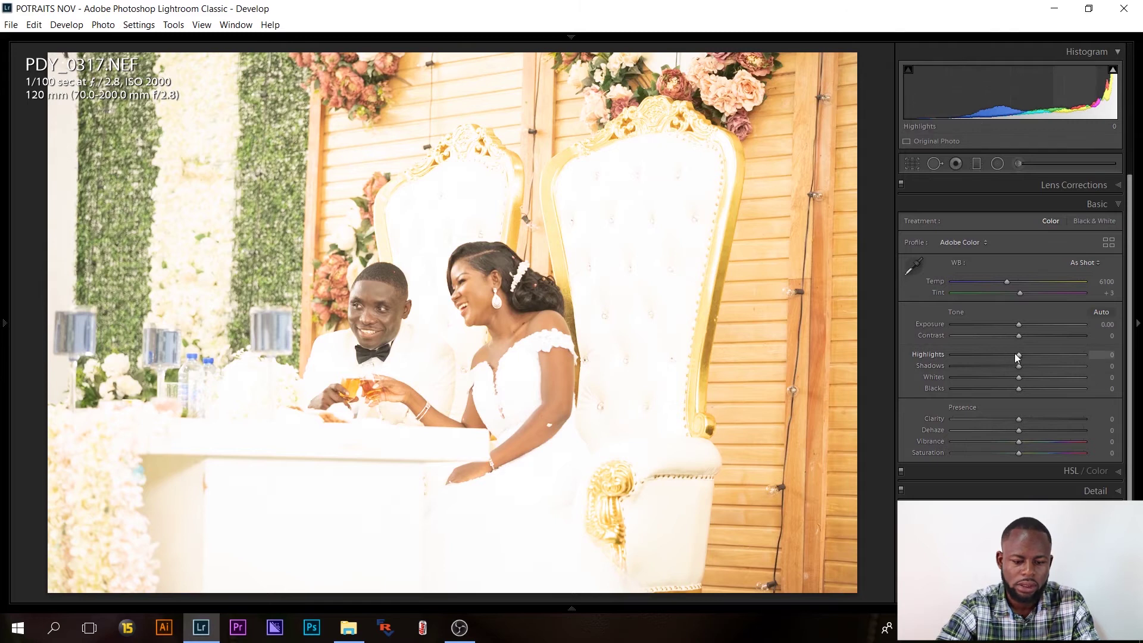
left_click(1107, 324)
type("-0.9")
key("Return")
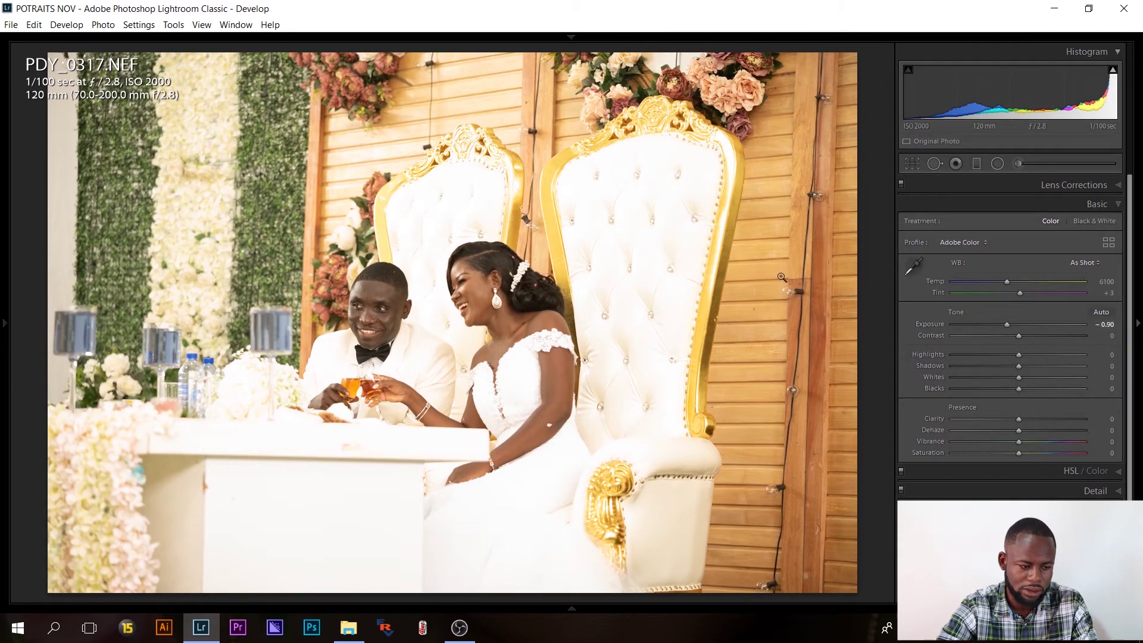
left_click_drag(1018, 356, 929, 359)
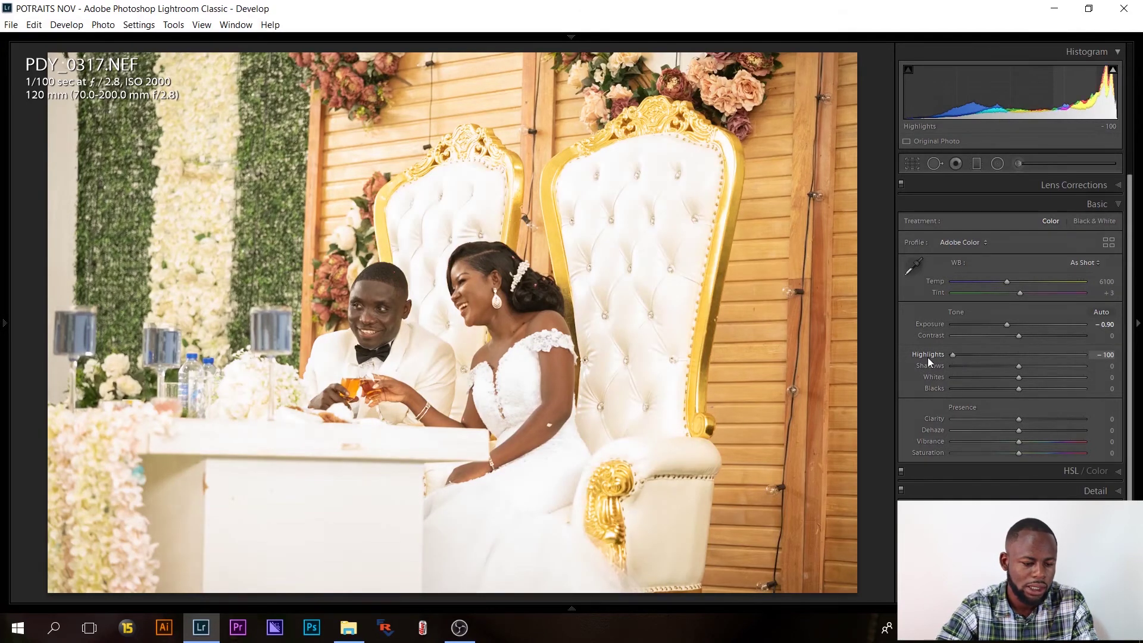
left_click(515, 371)
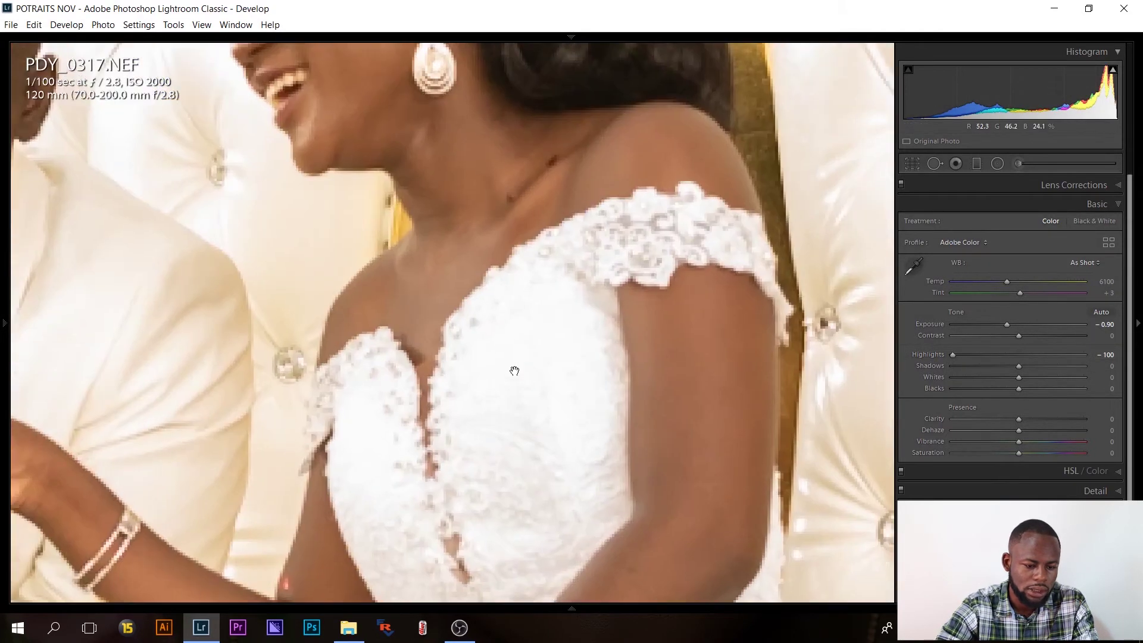
double_click(954, 354)
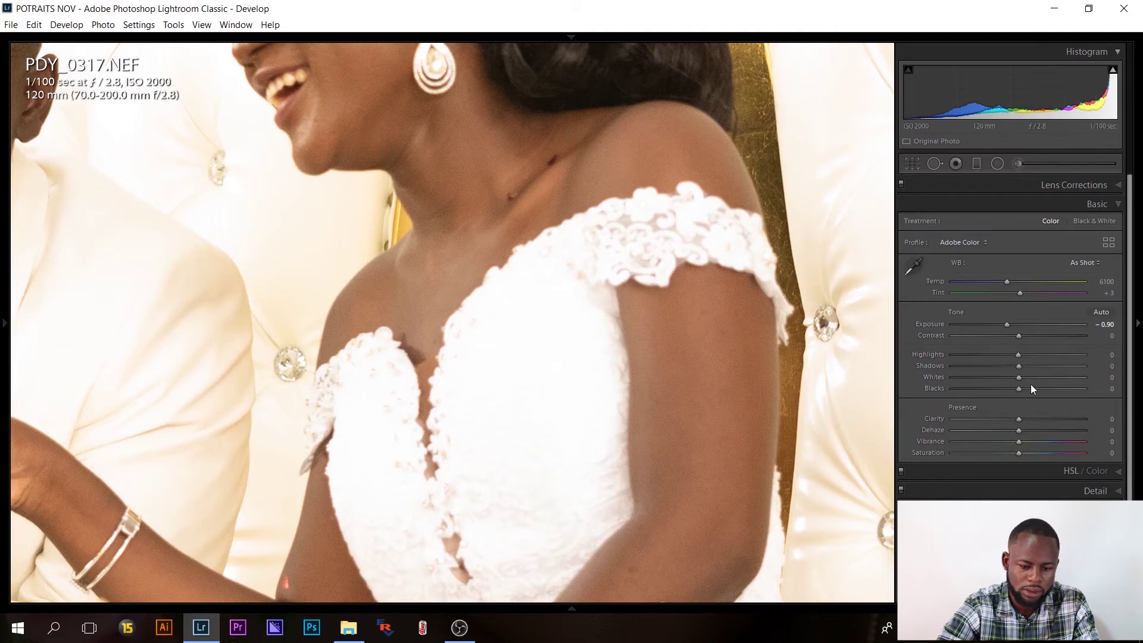
left_click_drag(1015, 354, 901, 358)
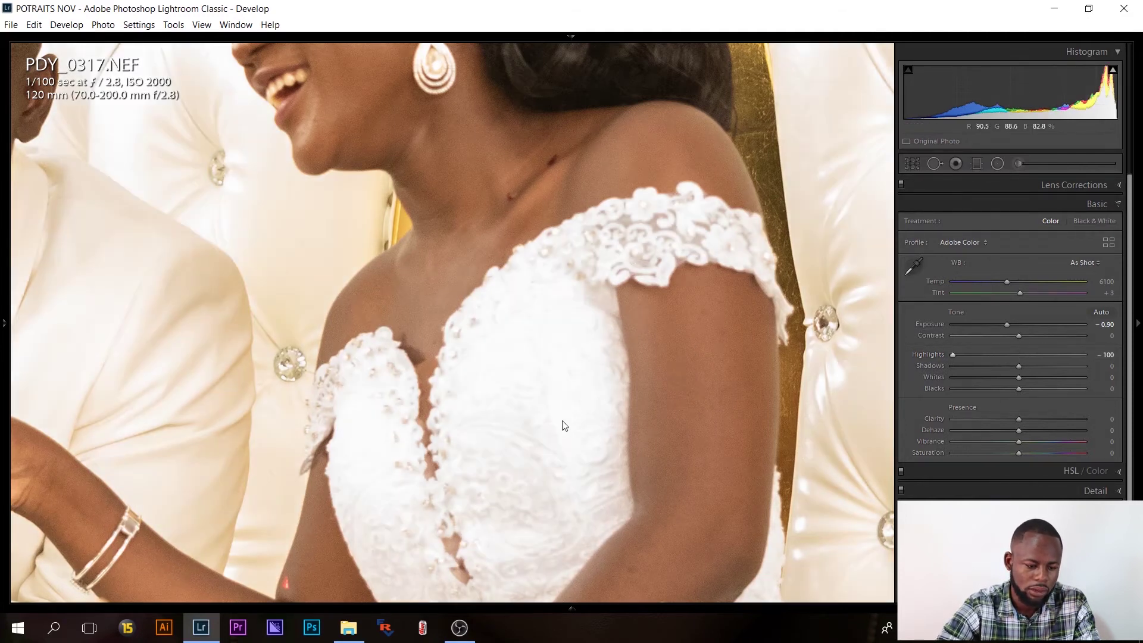
left_click(482, 341)
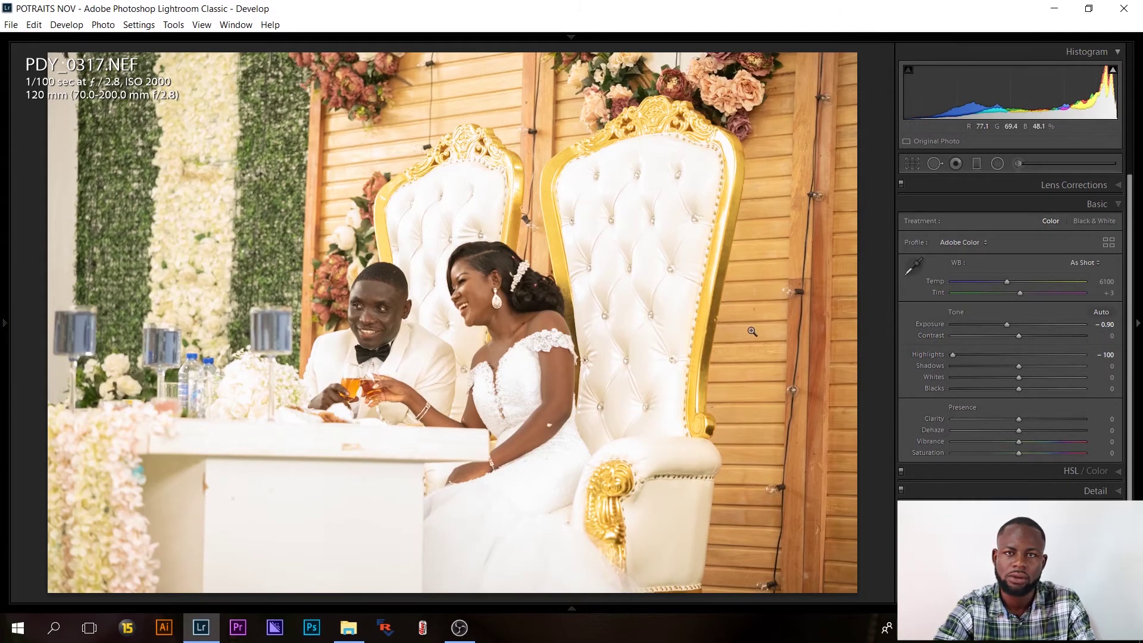
- Raise Contrast to +23 and lower Blacks to -11, then compare with the before view
left_click_drag(1018, 335, 1034, 336)
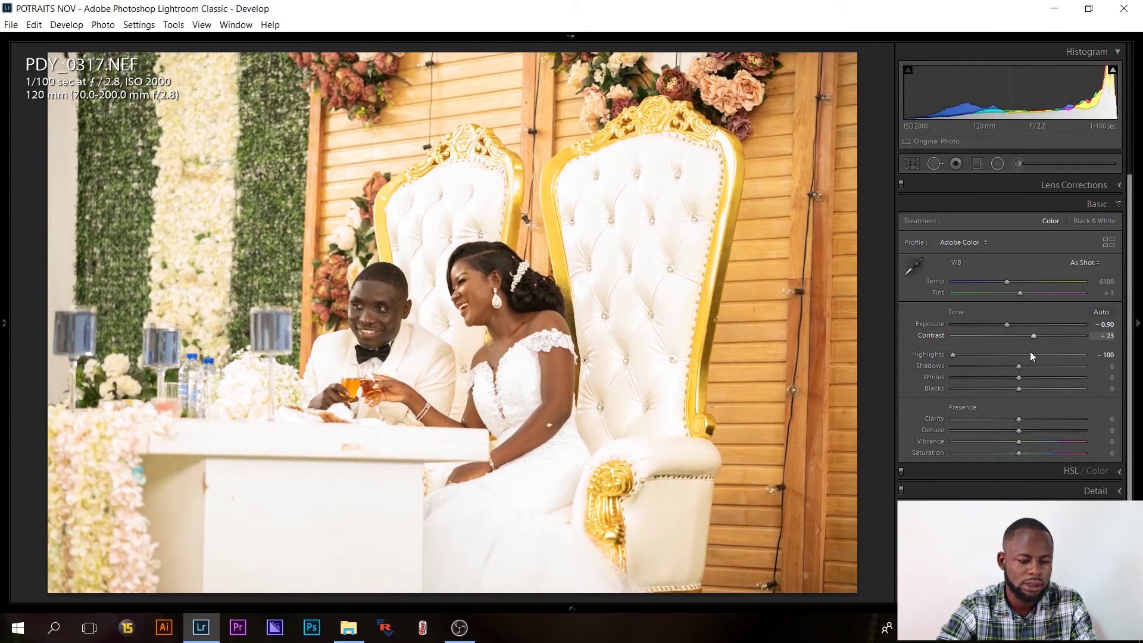
left_click_drag(1018, 388, 1014, 390)
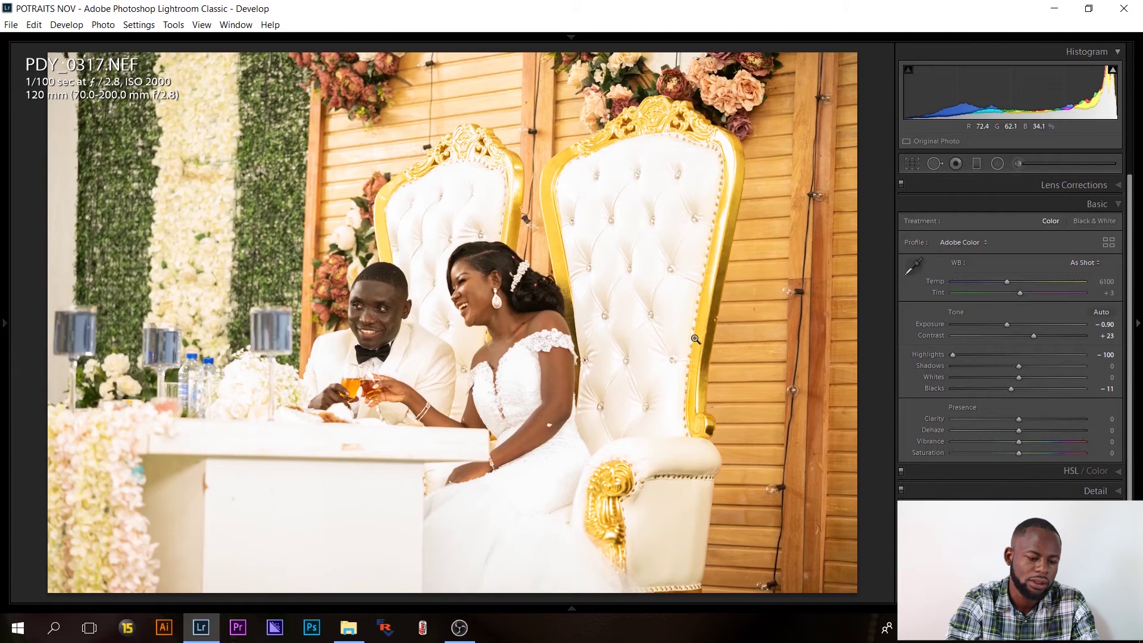
key("backslash")
key("backslash")
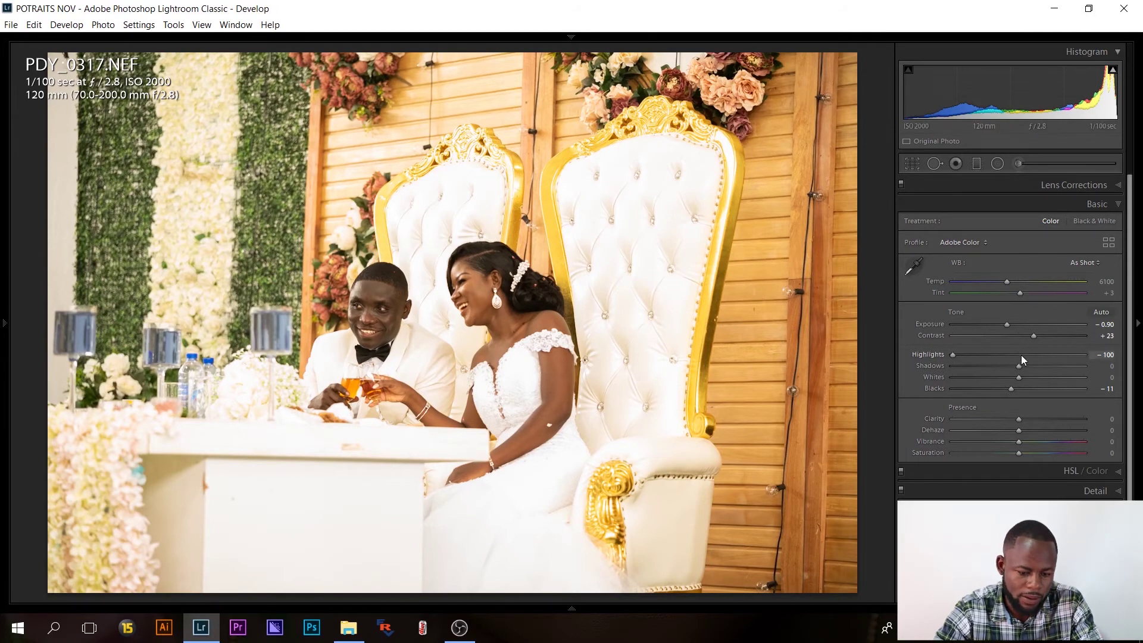
- Brighten the couple photo's Shadows to about +41
left_click_drag(1020, 369, 1041, 370)
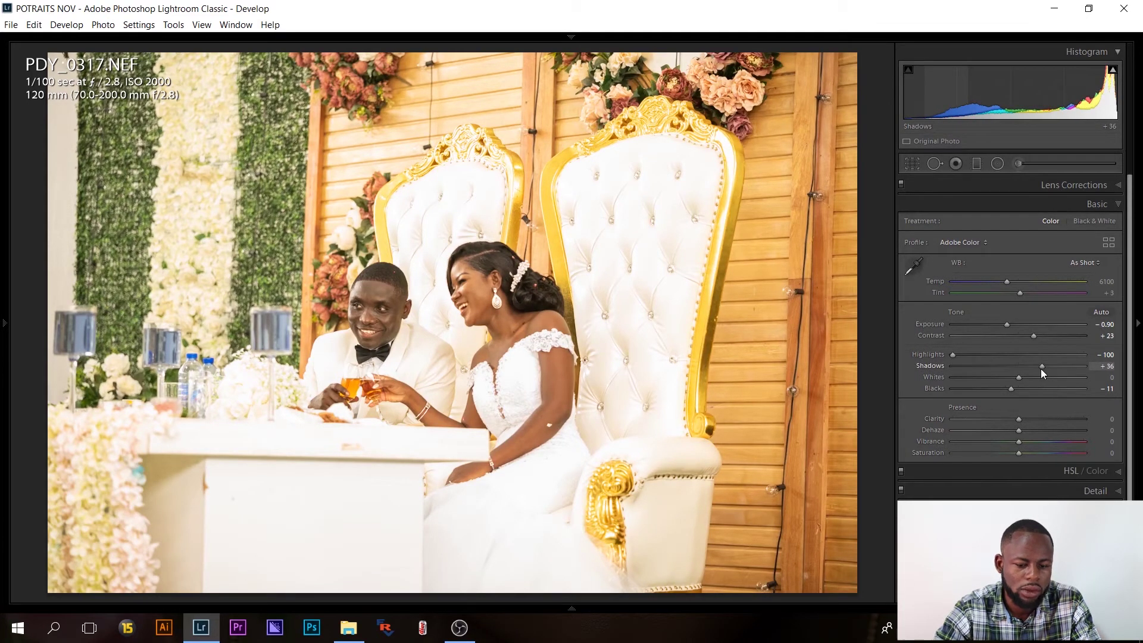
left_click_drag(1016, 368, 1045, 375)
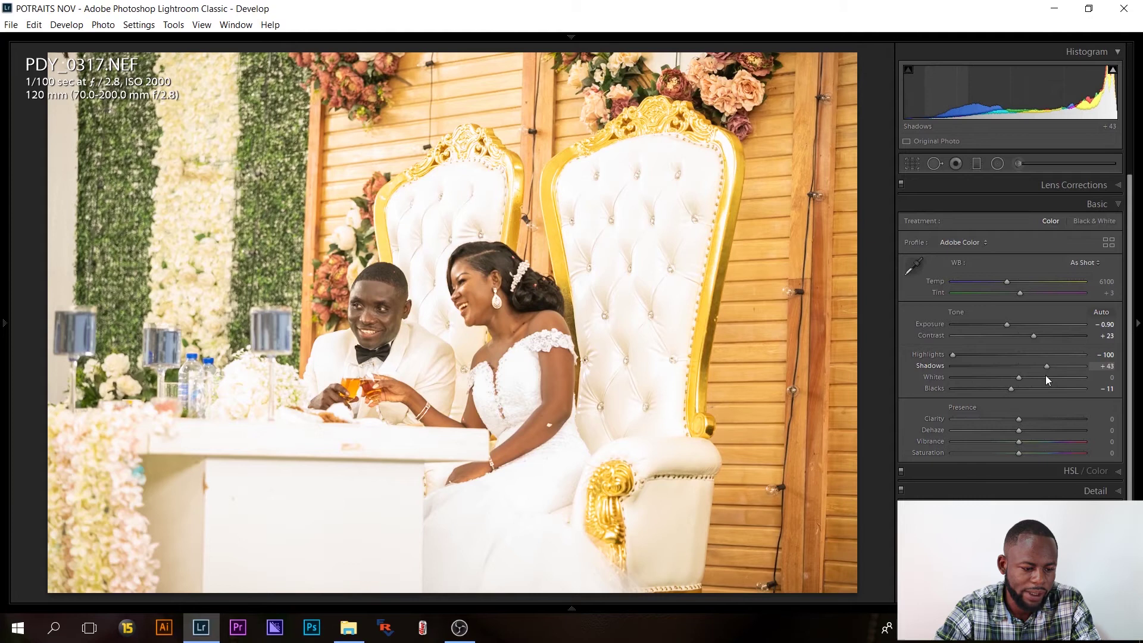
left_click_drag(1046, 376, 1044, 376)
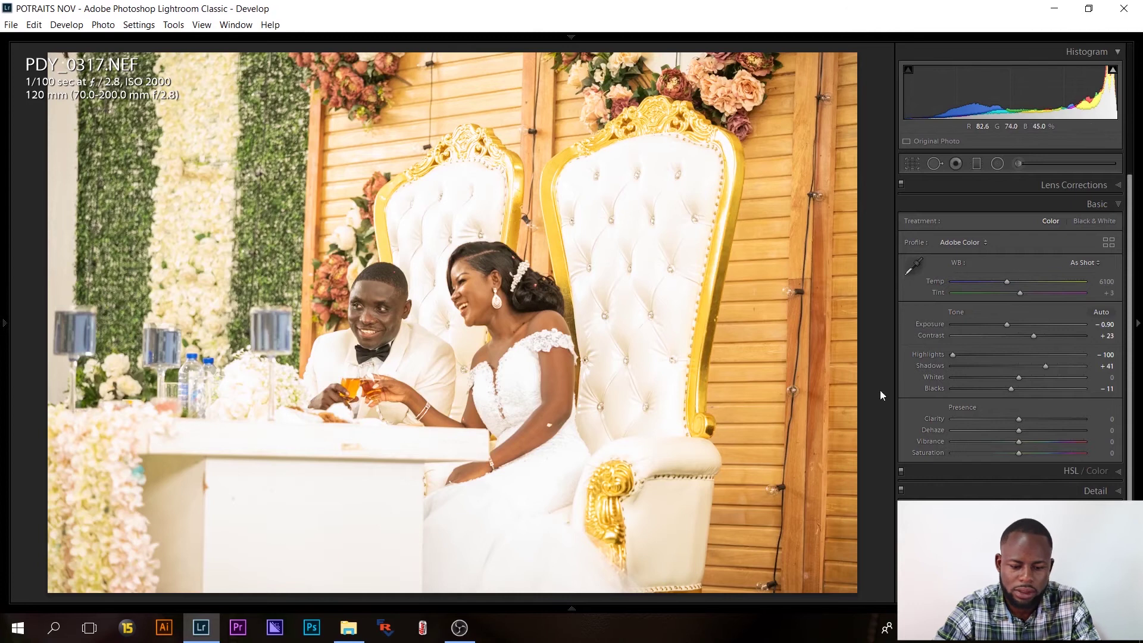
- Set Vibrance to +26, Dehaze to +7 and Tint to +21
left_click_drag(1018, 441, 1036, 444)
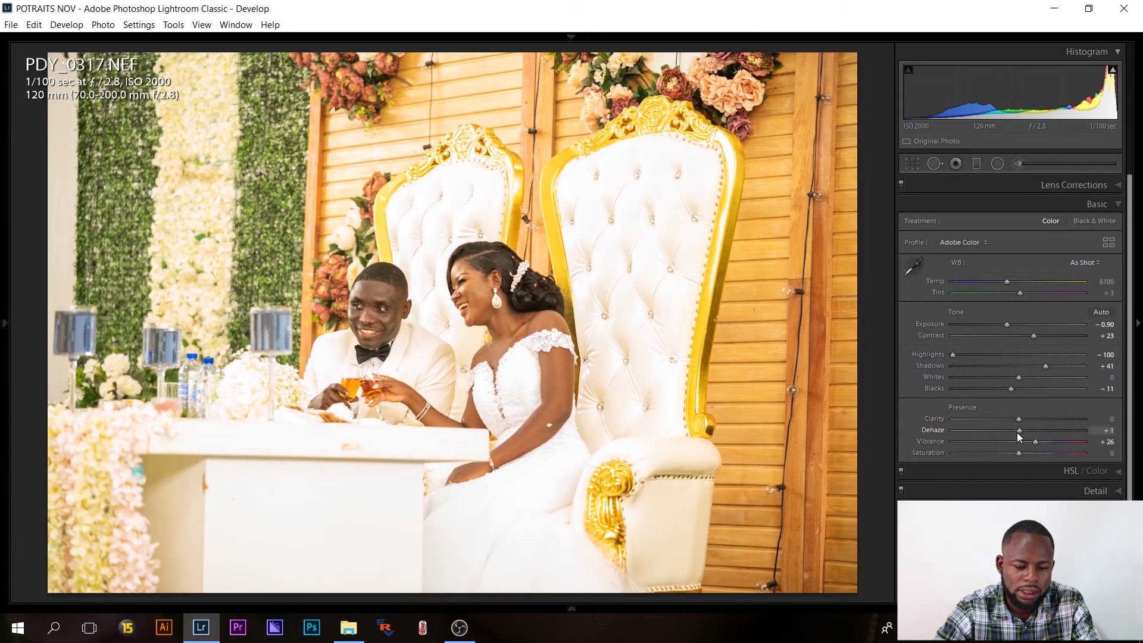
left_click_drag(1016, 432, 1021, 437)
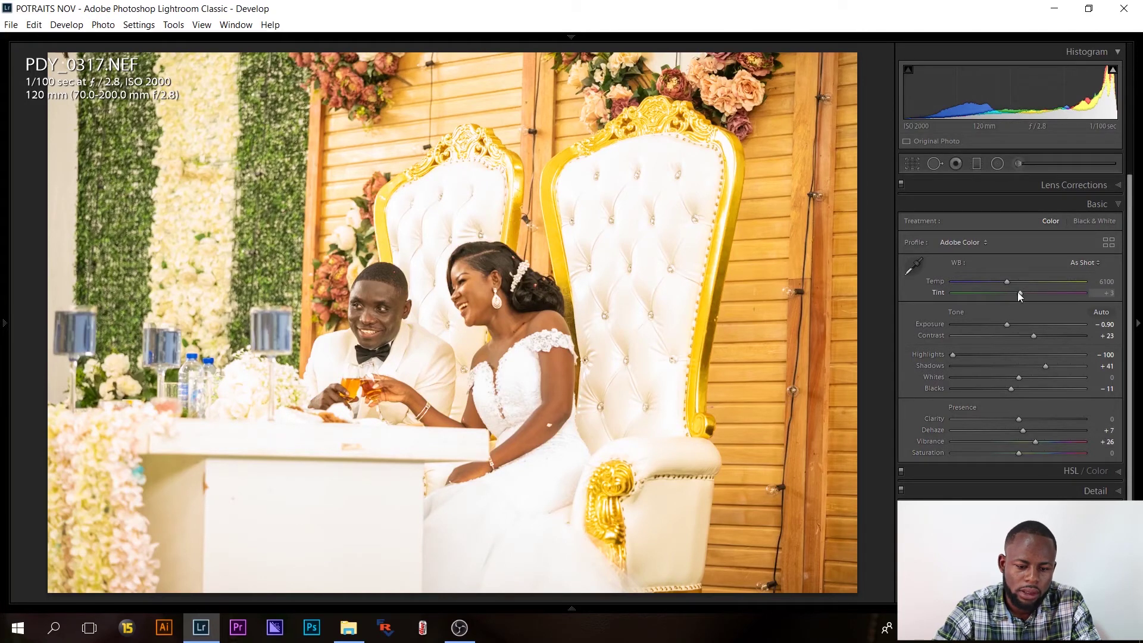
left_click_drag(1018, 293, 1025, 294)
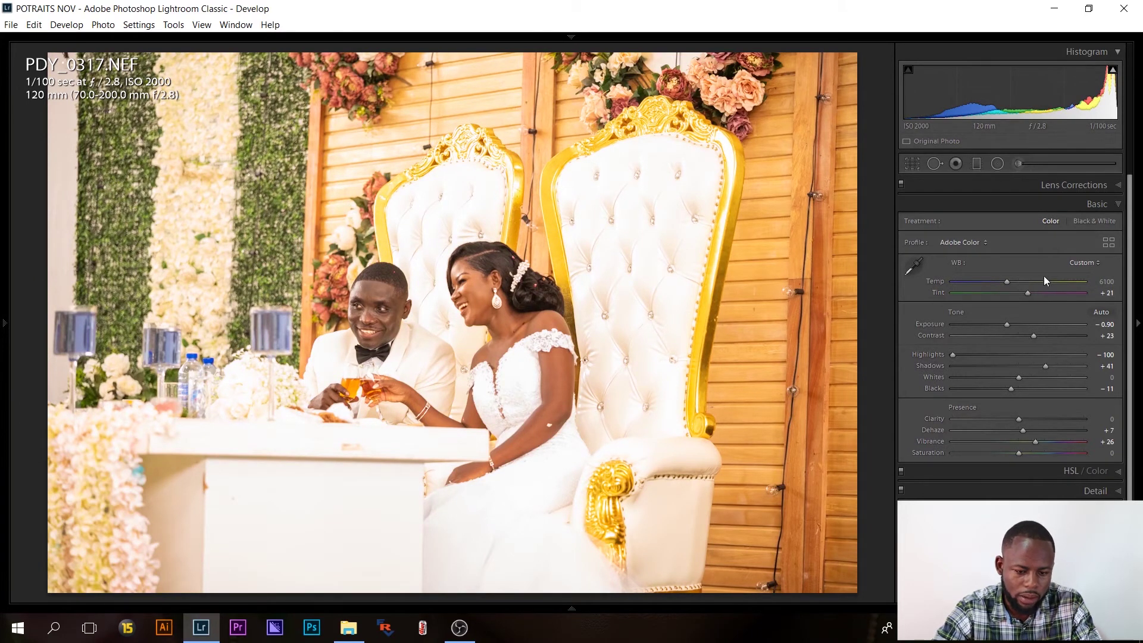
scroll(1128, 297, "down", 1)
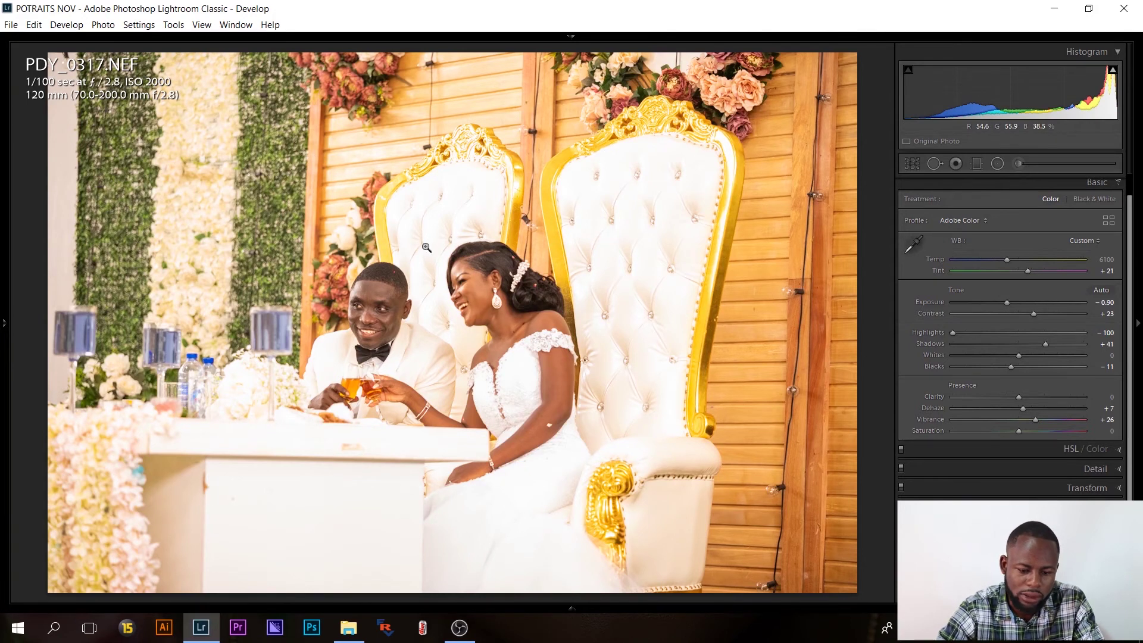
- Shift the Yellow and Green hues with the HSL targeted adjustment tool on the photo
left_click(1116, 456)
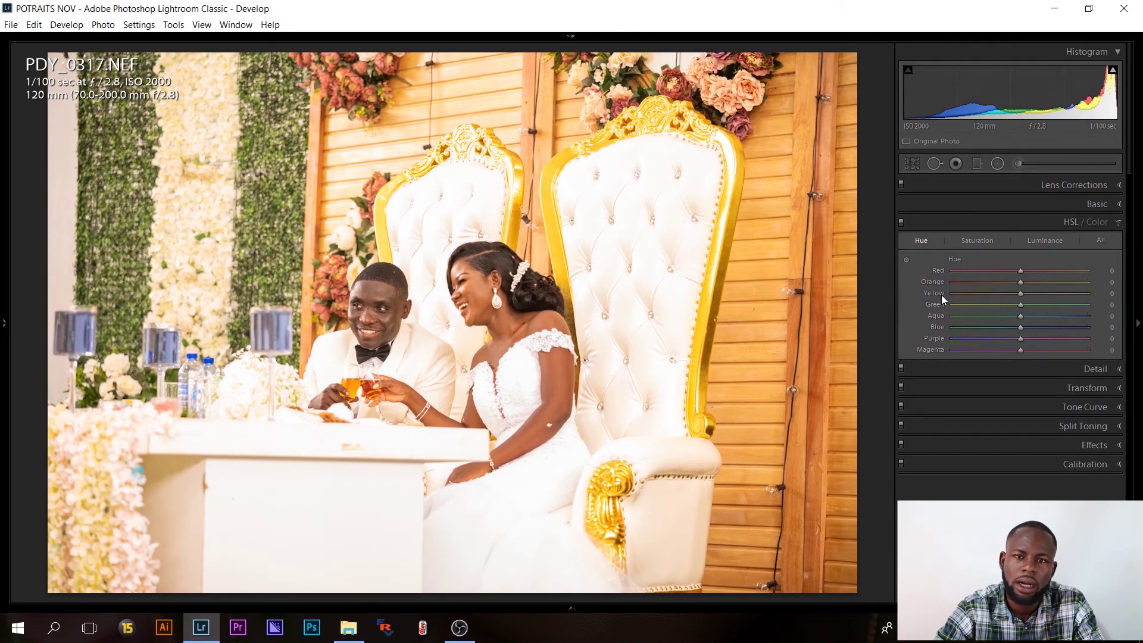
left_click(905, 263)
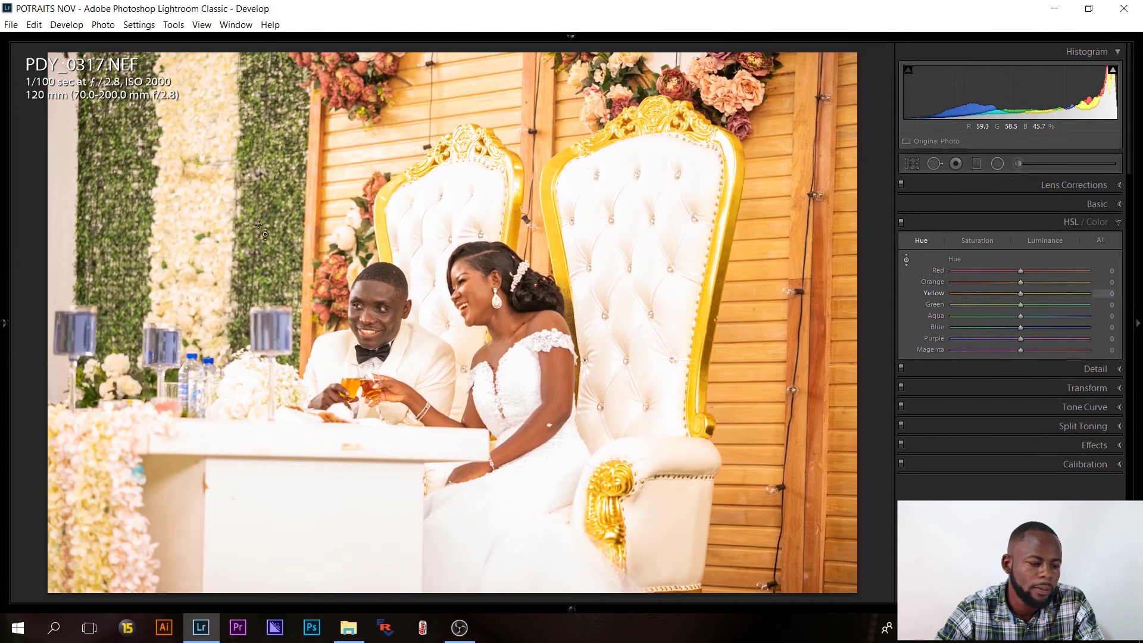
mouse_move(277, 206)
left_mouse_down()
mouse_move(277, 216)
mouse_move(278, 188)
mouse_move(278, 209)
left_mouse_up()
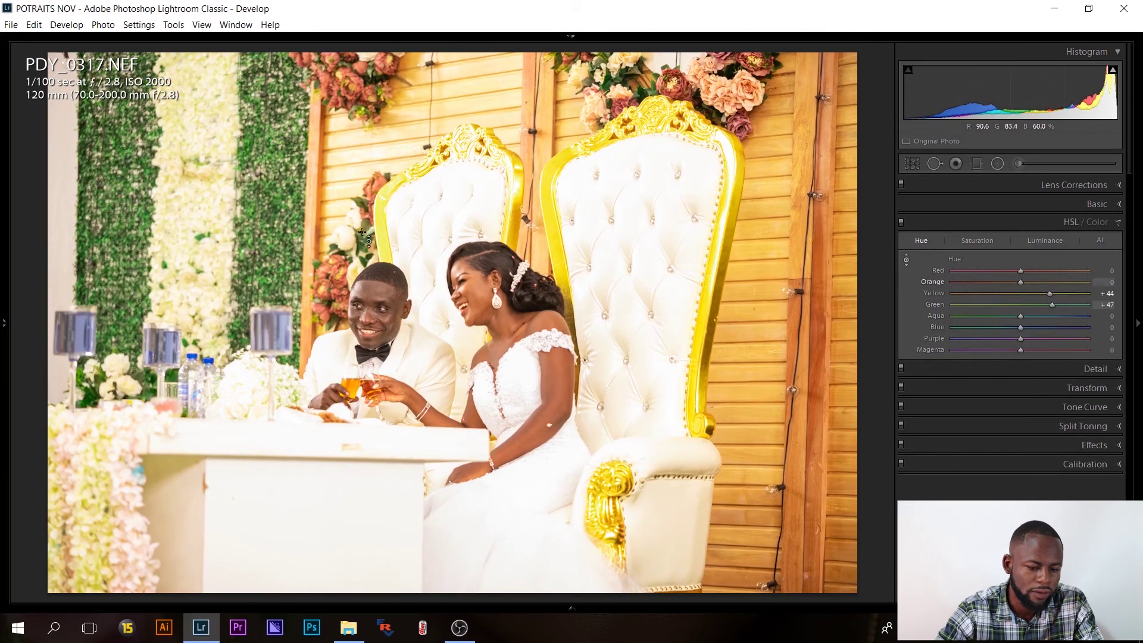
- Toggle the HSL adjustments off and on to compare, then return Yellow hue to 0
left_click(901, 222)
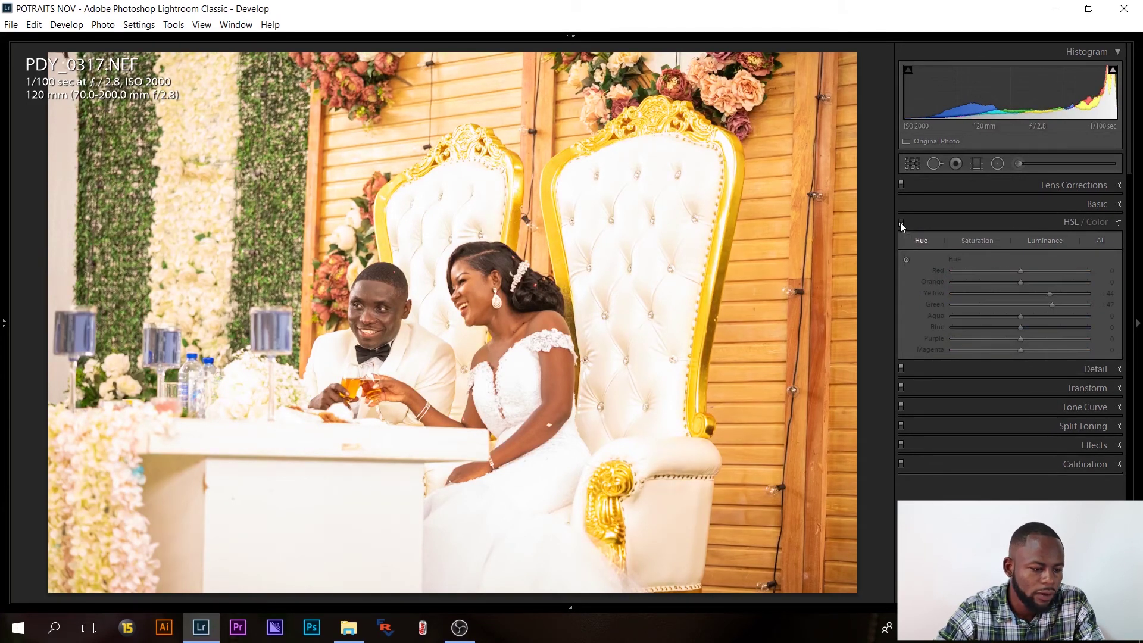
left_click(900, 222)
left_click(900, 222)
left_click(901, 222)
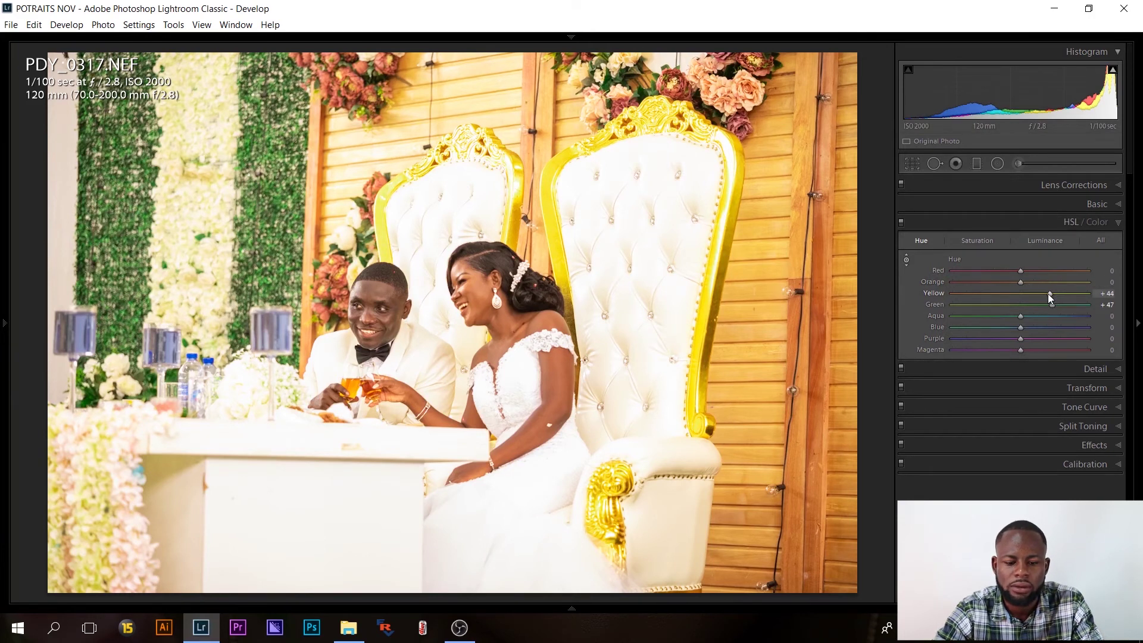
left_click_drag(1048, 296, 1020, 295)
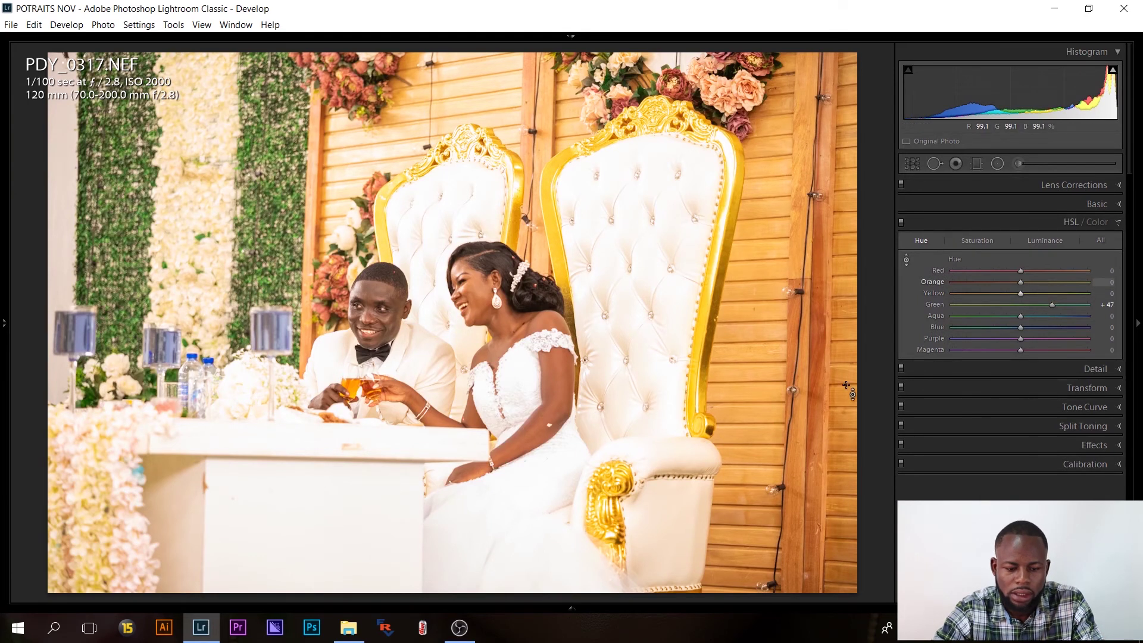
- Raise Yellow and Green saturation, set Yellow hue to -18, and compare with the original
left_click(977, 240)
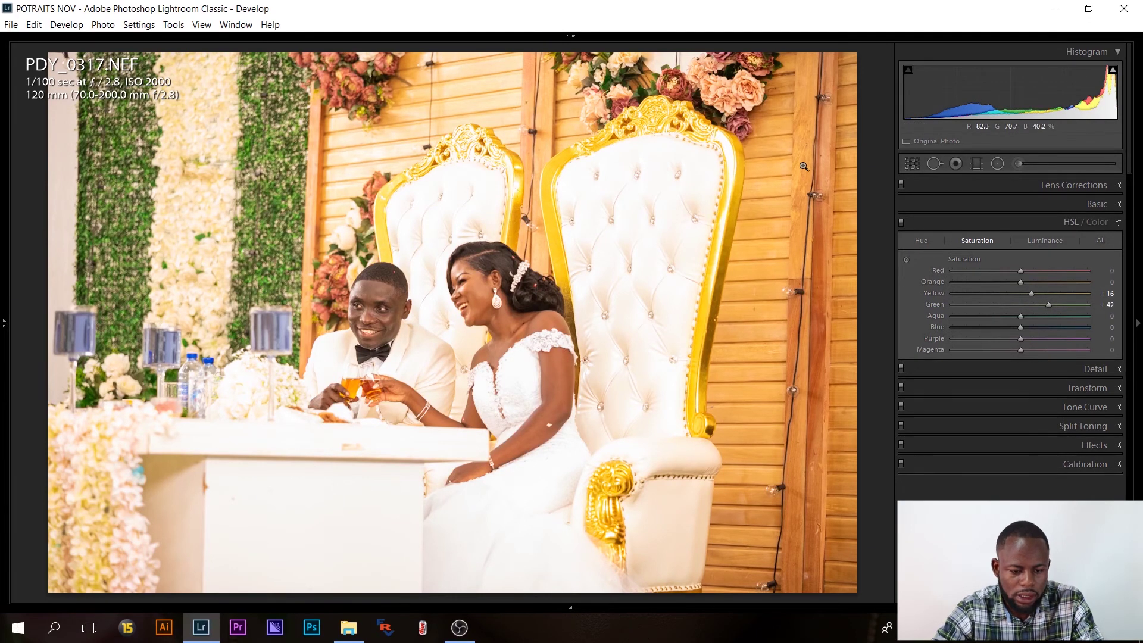
left_click(923, 240)
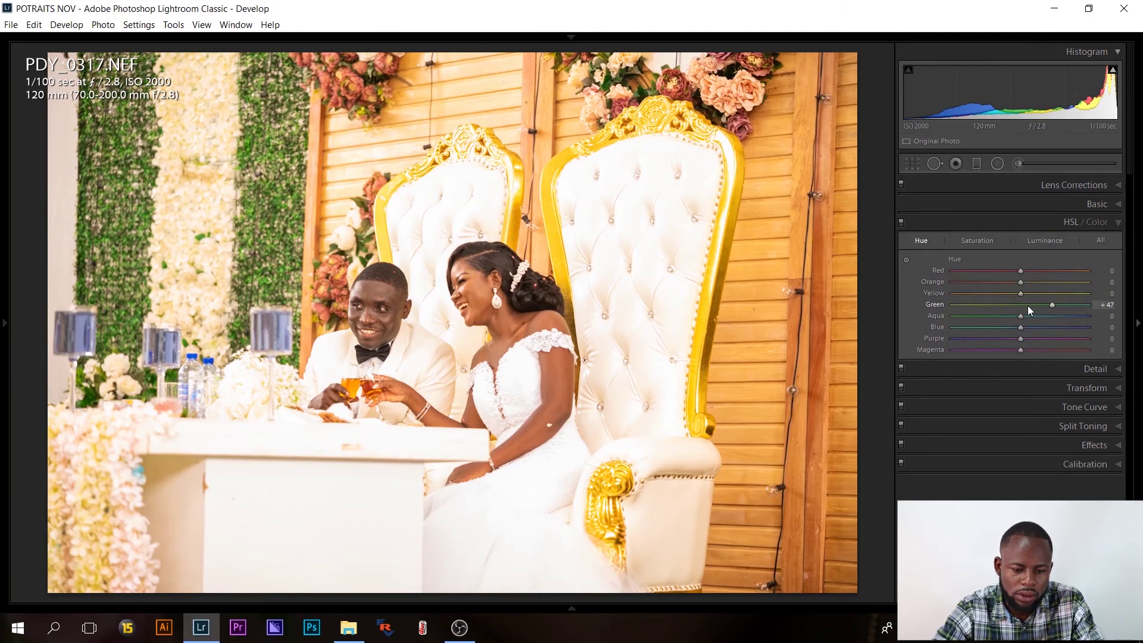
left_click_drag(1017, 293, 1011, 294)
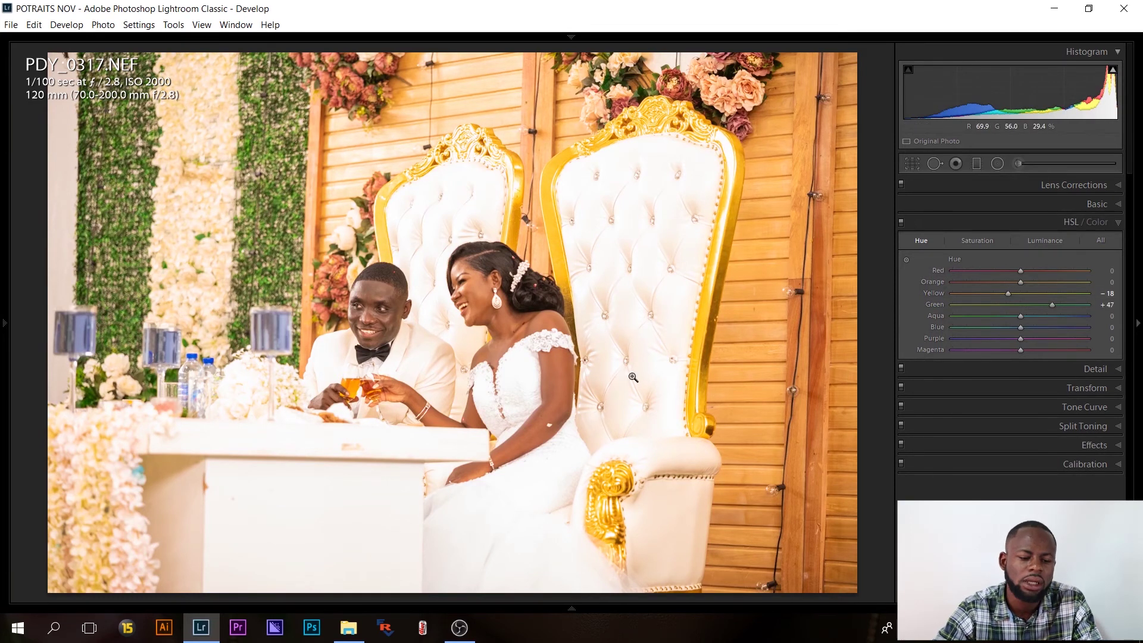
key("backslash")
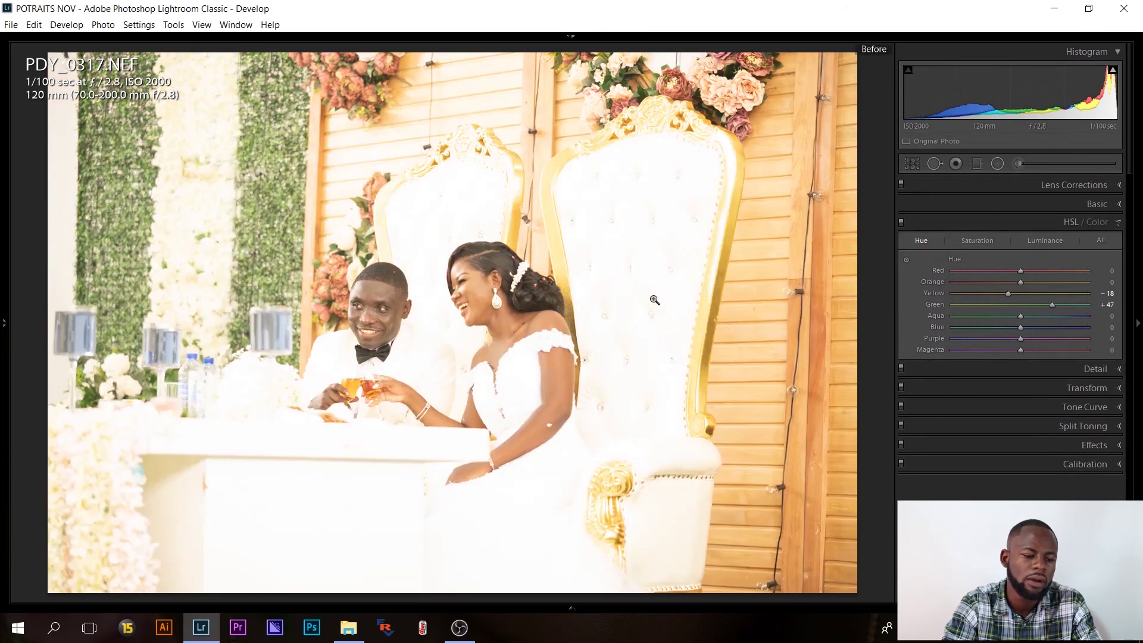
key("backslash")
key("backslash")
key("backslash")
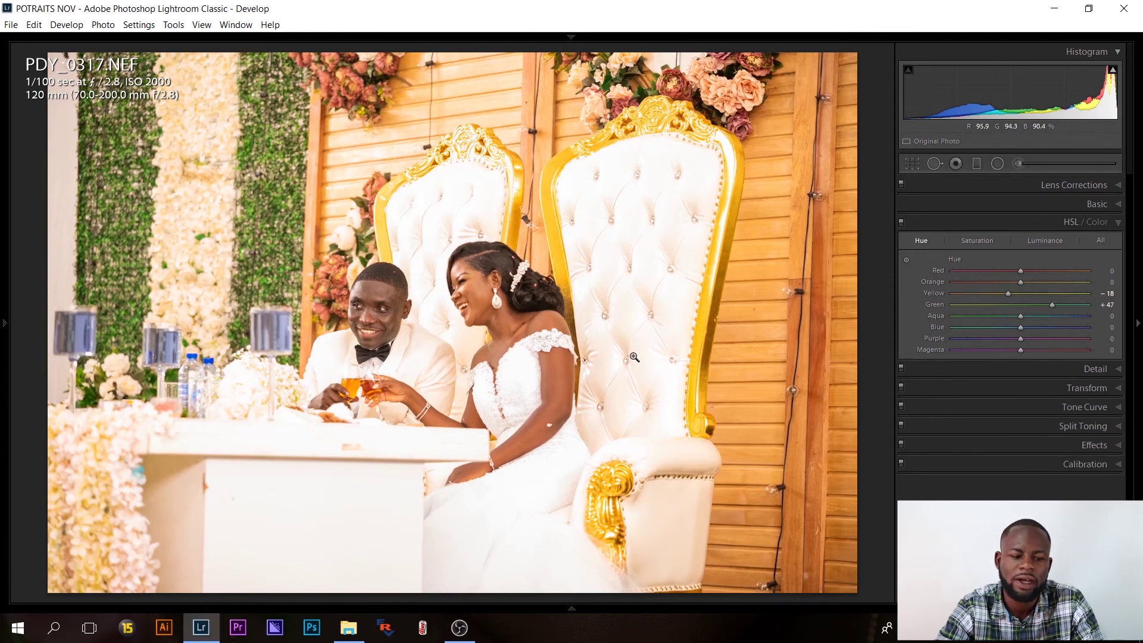
key("ctrl+1")
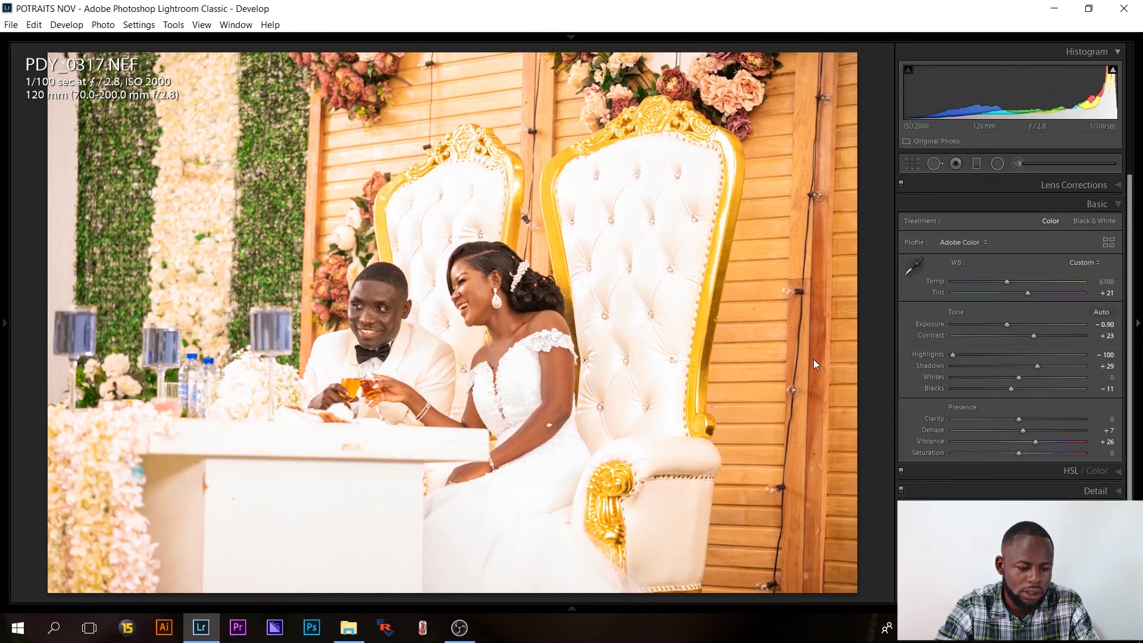
- Show the filmstrip and select the outdoor portrait PDY_0677.NEF
left_click(573, 608)
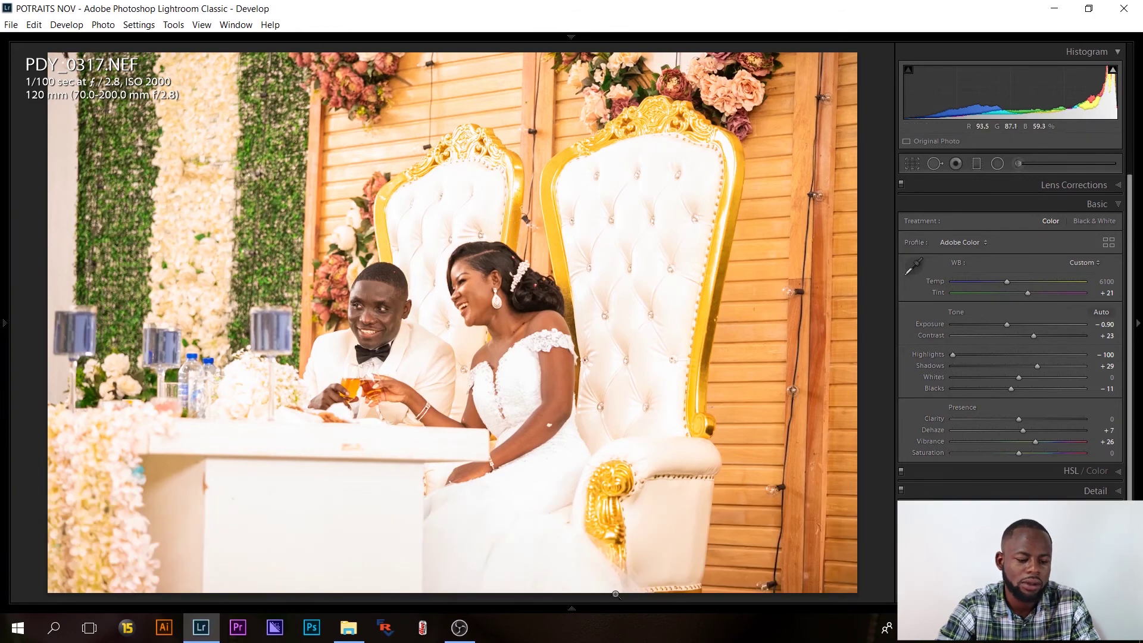
mouse_move(577, 616)
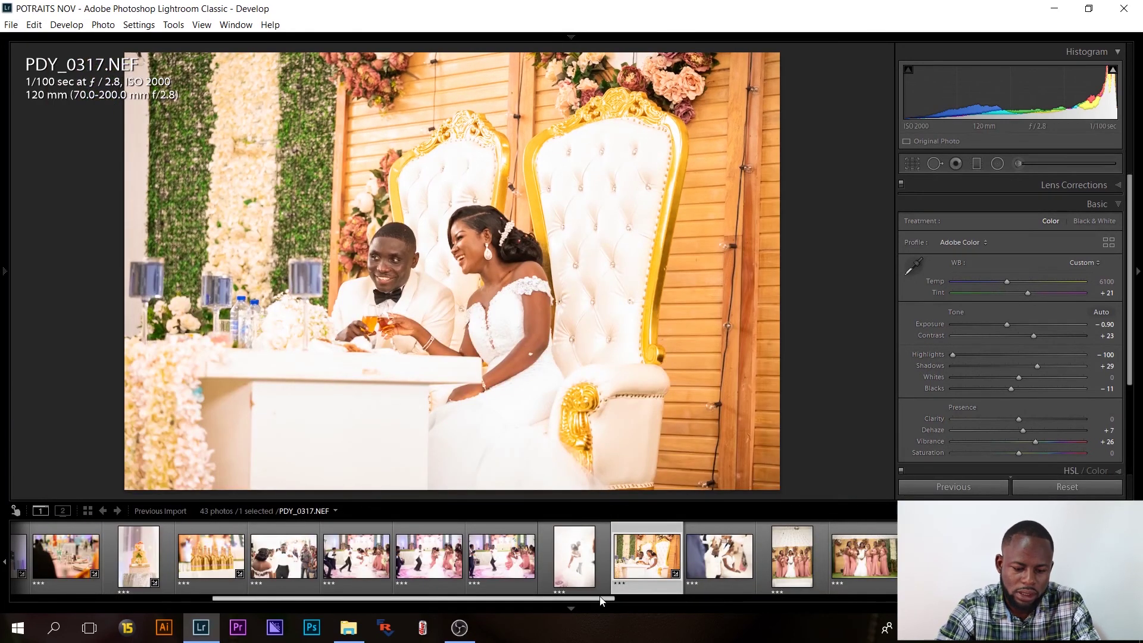
left_click(635, 599)
left_click_drag(634, 600, 810, 581)
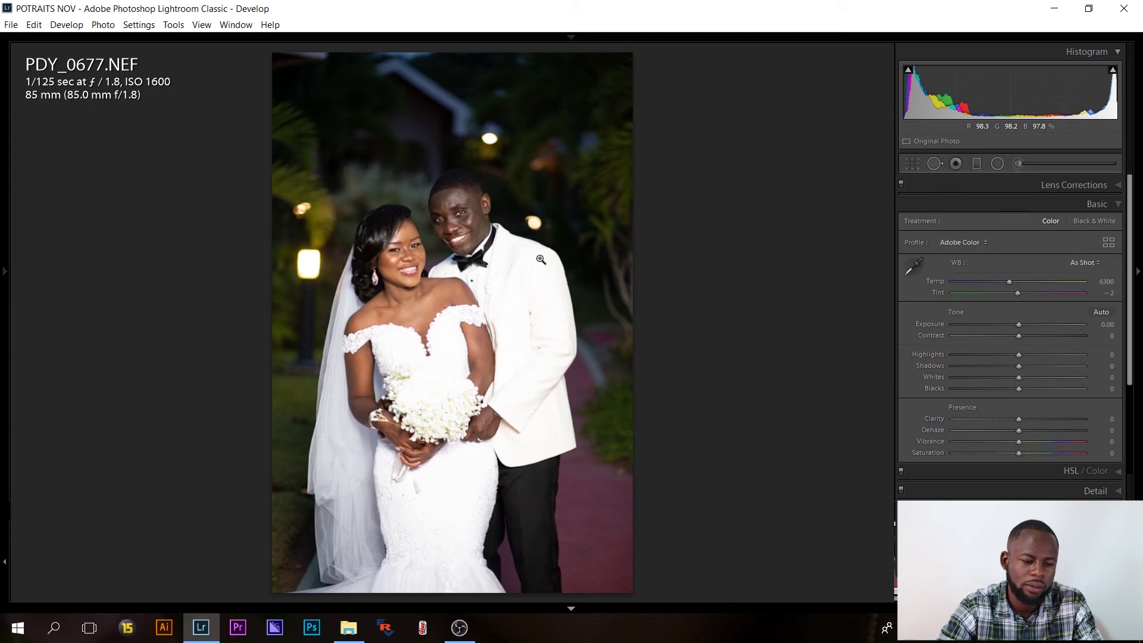
- Set Highlights -100, Tint +9 and Vibrance +17 on PDY_0677, then compare with the original
left_click(488, 252)
scroll(477, 289, "up", 3)
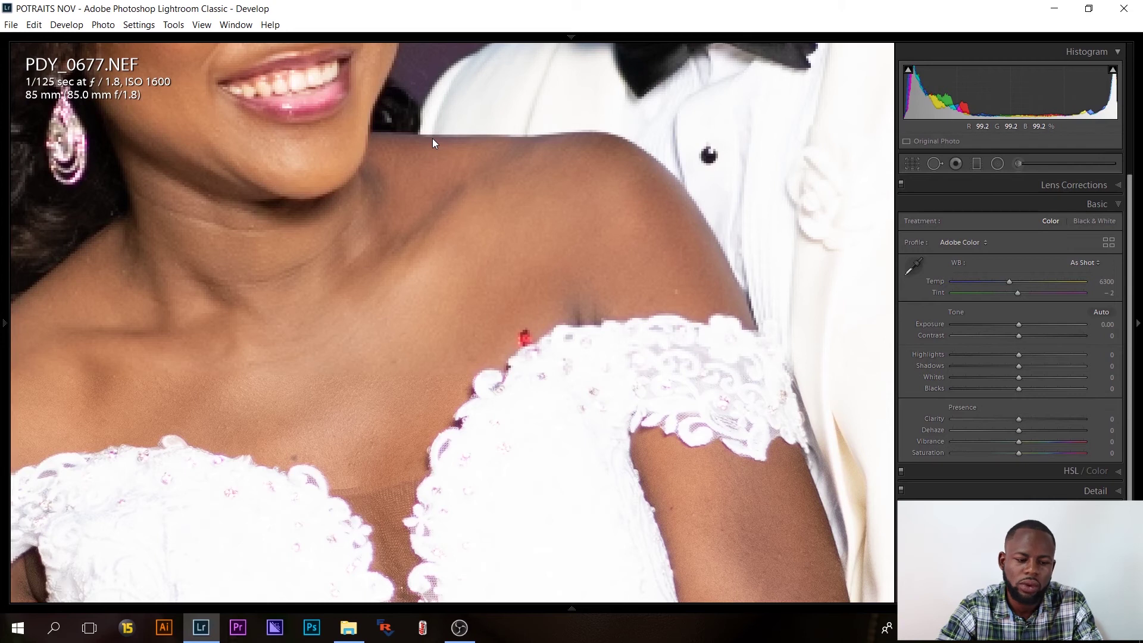
left_click(432, 138)
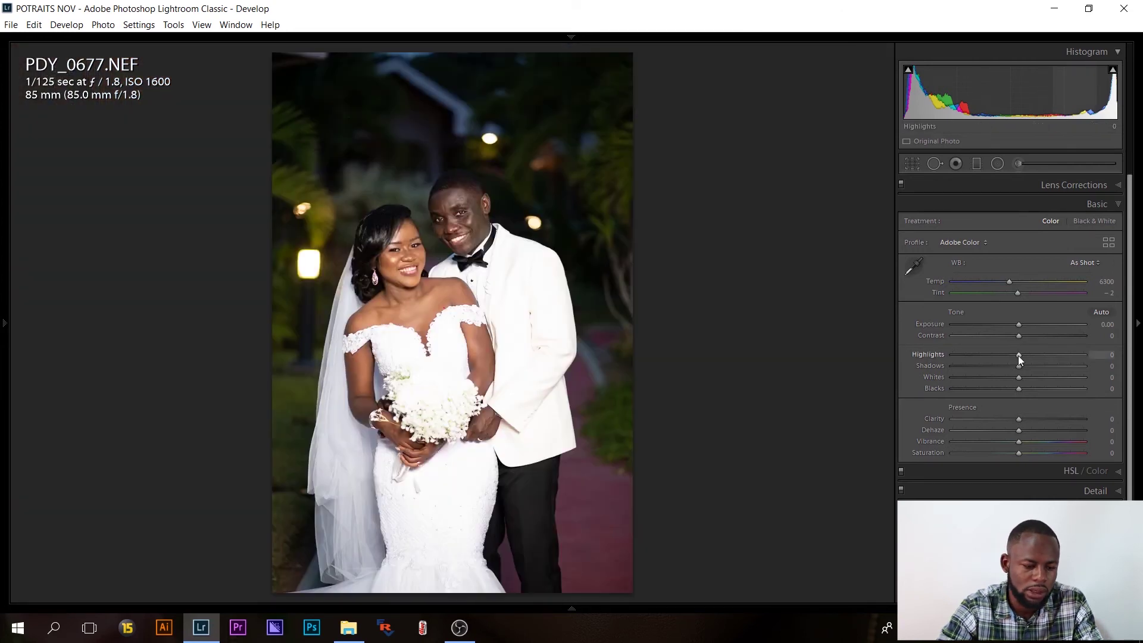
left_click_drag(1018, 355, 948, 356)
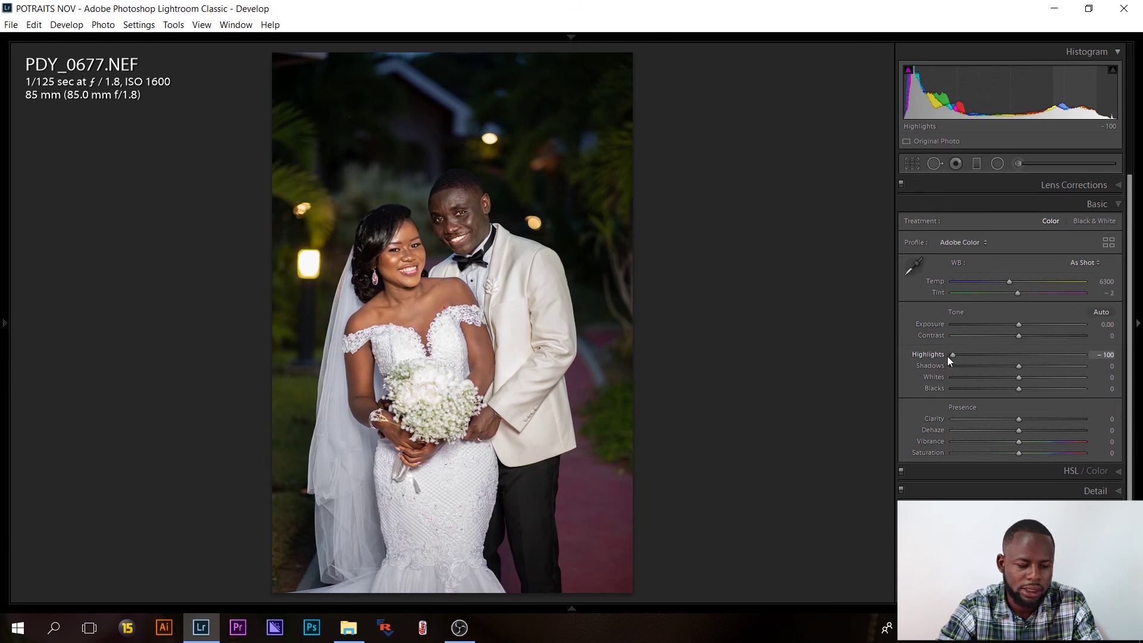
left_click_drag(947, 356, 951, 355)
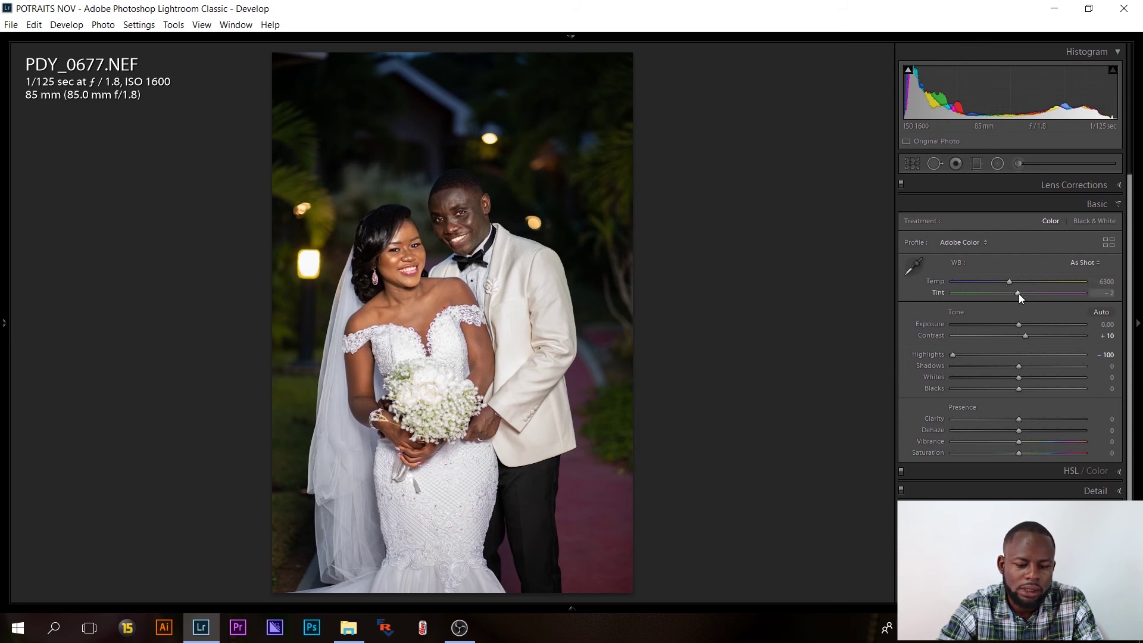
left_click_drag(1019, 296, 1023, 299)
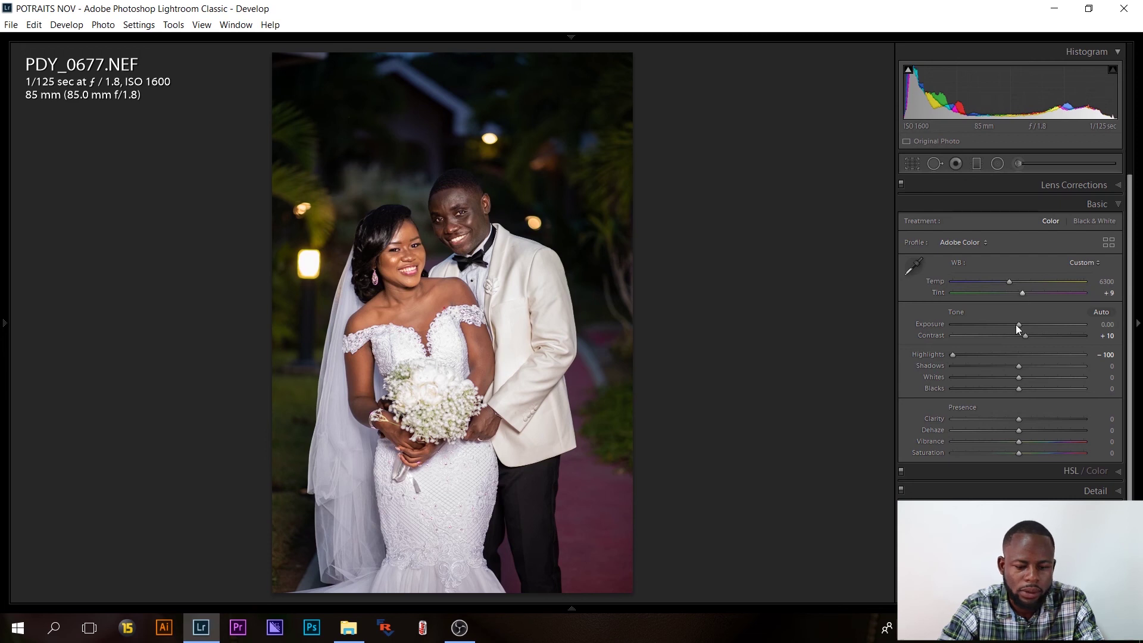
left_click_drag(1019, 441, 1028, 441)
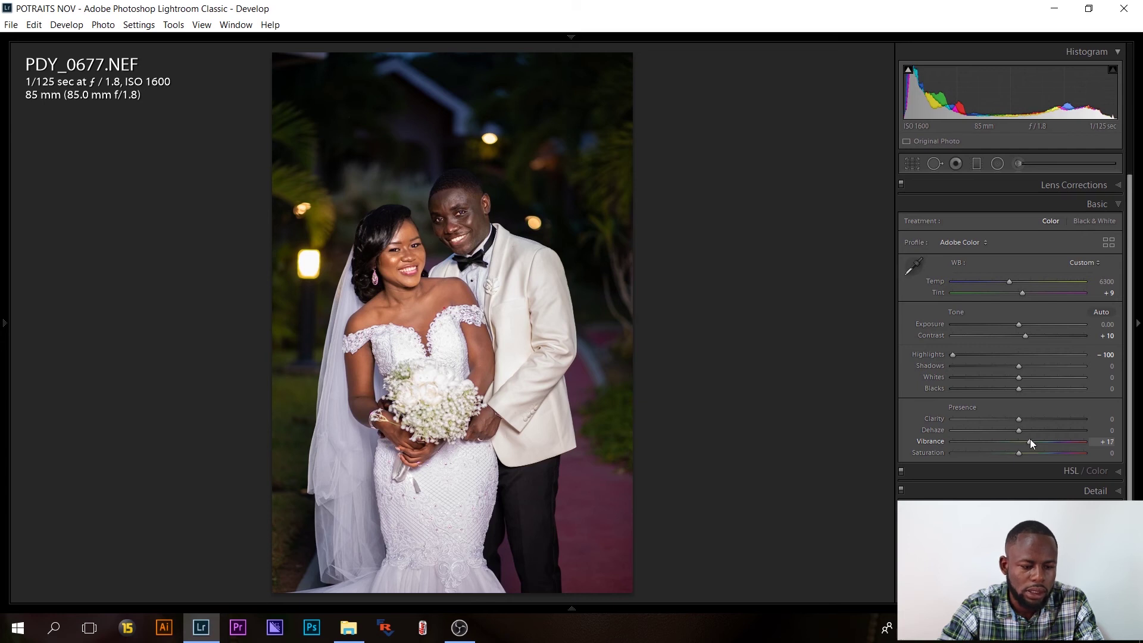
key("backslash")
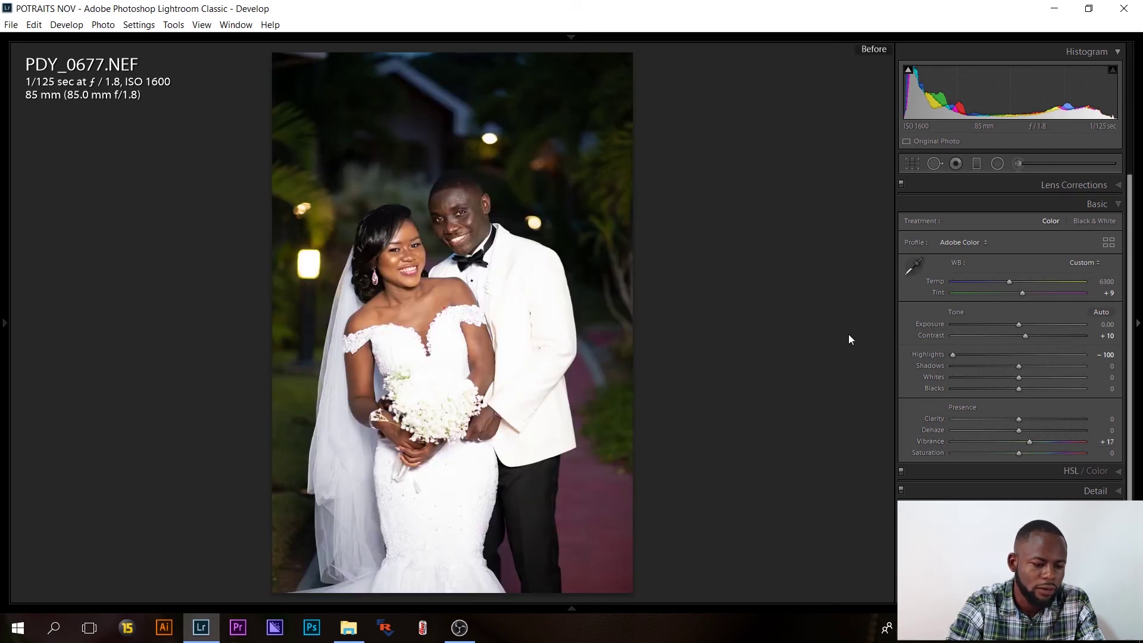
key("backslash")
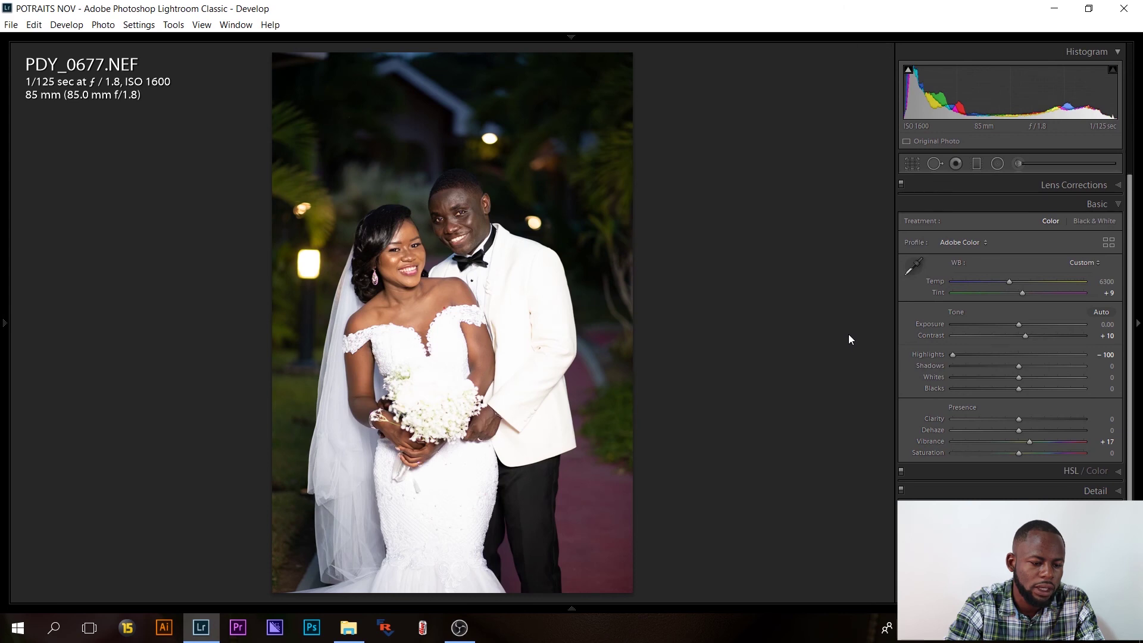